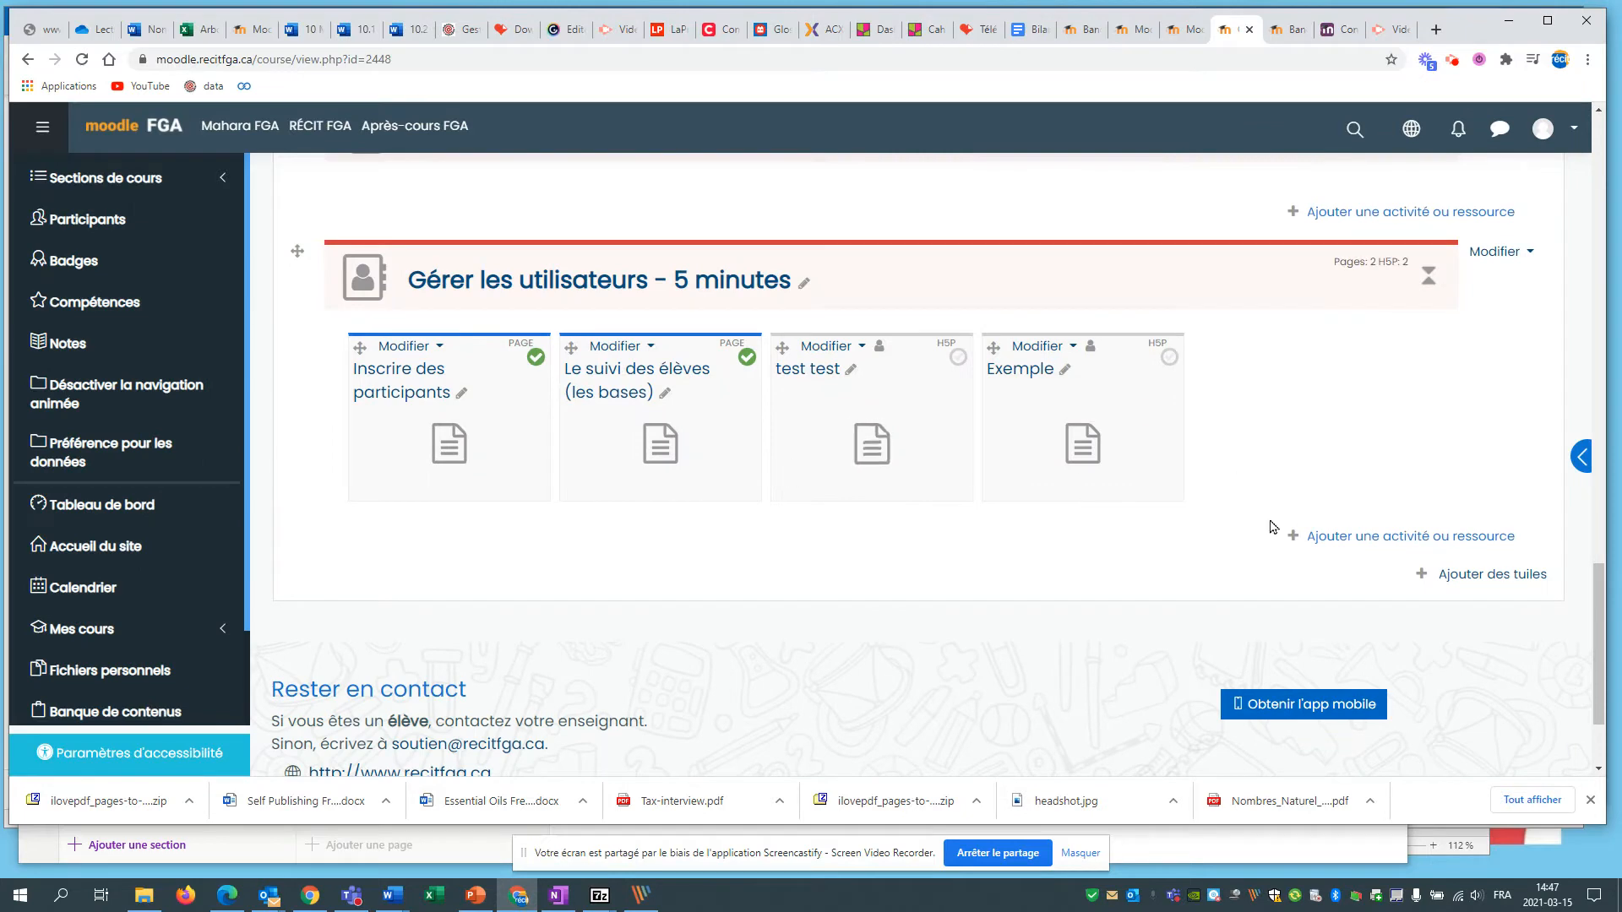
# - Start a new Contenu interactif activity in the section "Gérer les utilisateurs - 5 minutes" with Interactive Video as its content type
pyautogui.click(1330, 538)
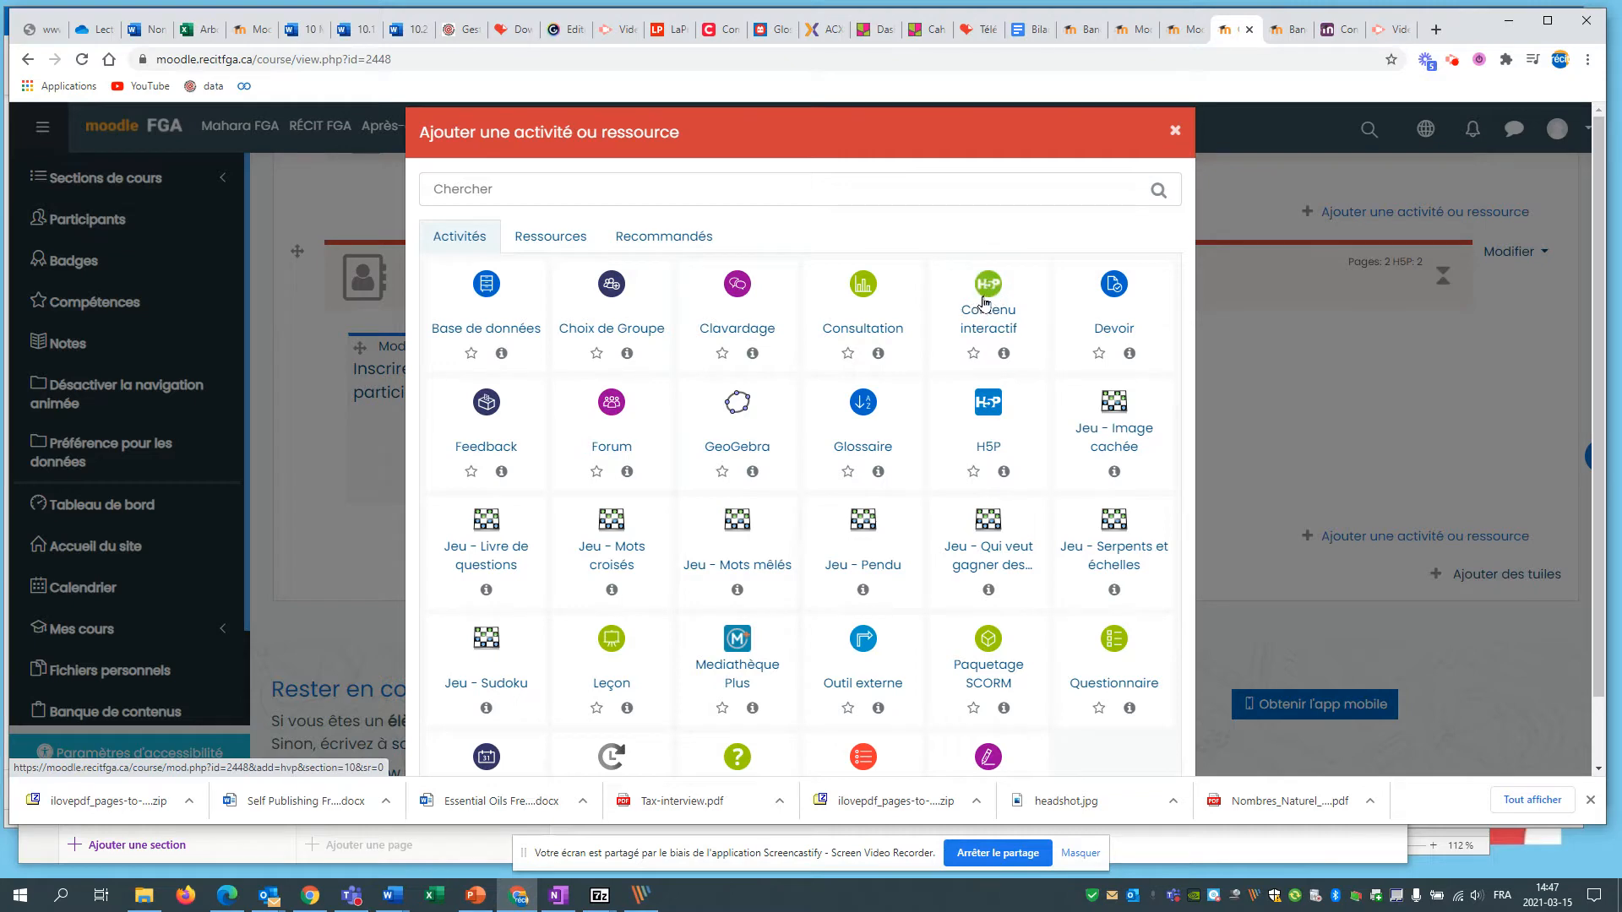
pyautogui.click(988, 291)
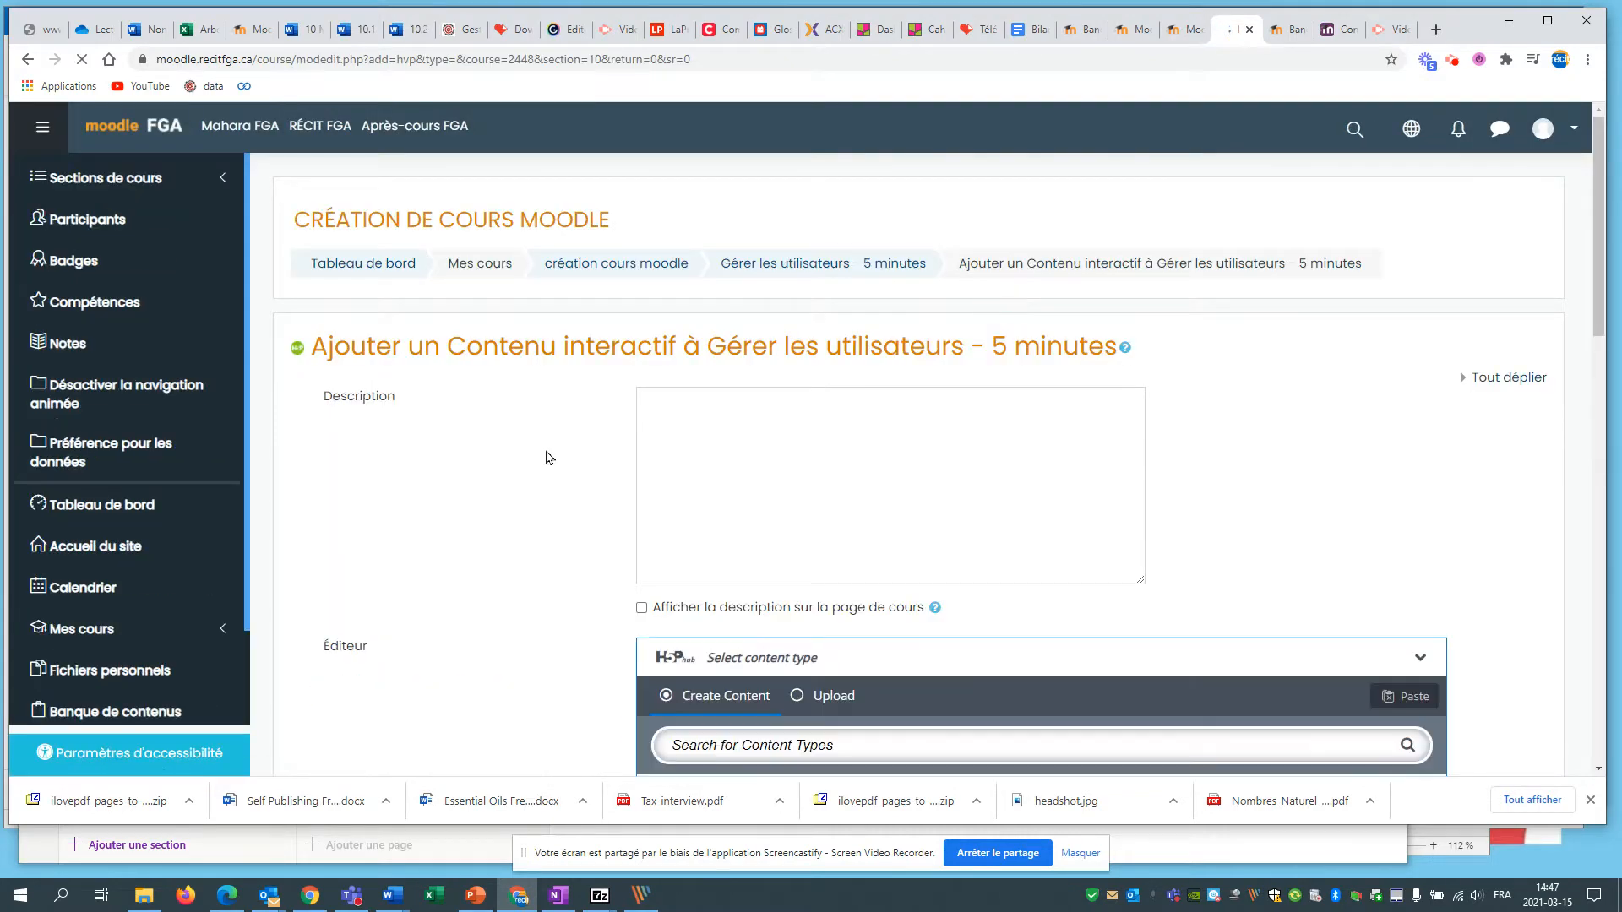
pyautogui.scroll(-5, 543, 456)
pyautogui.scroll(-2, 546, 457)
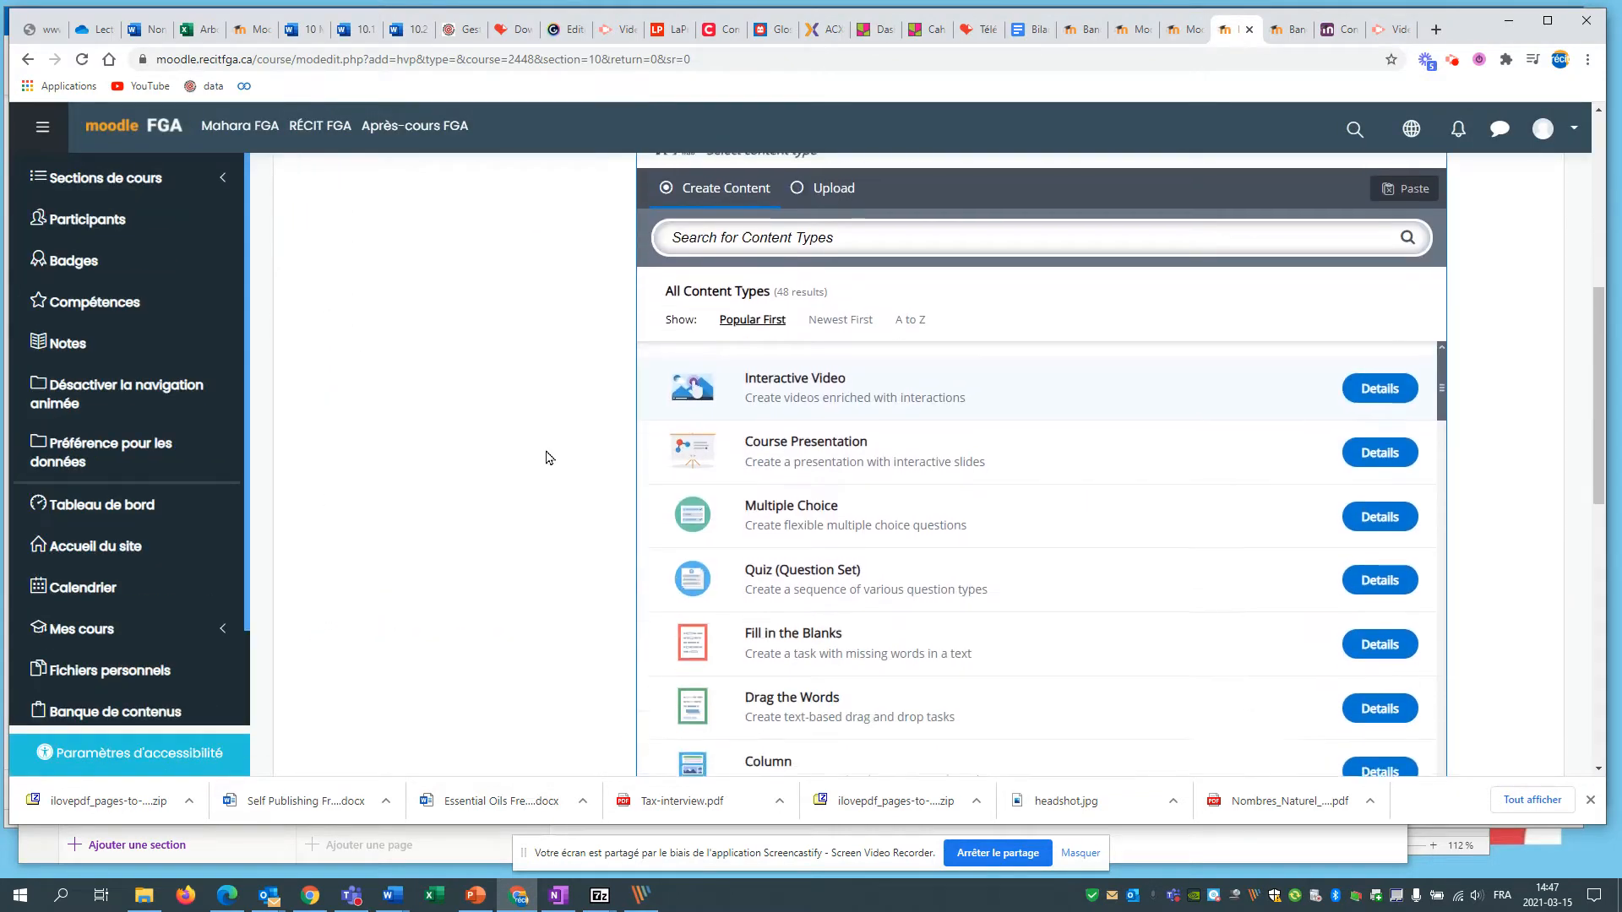
pyautogui.click(909, 398)
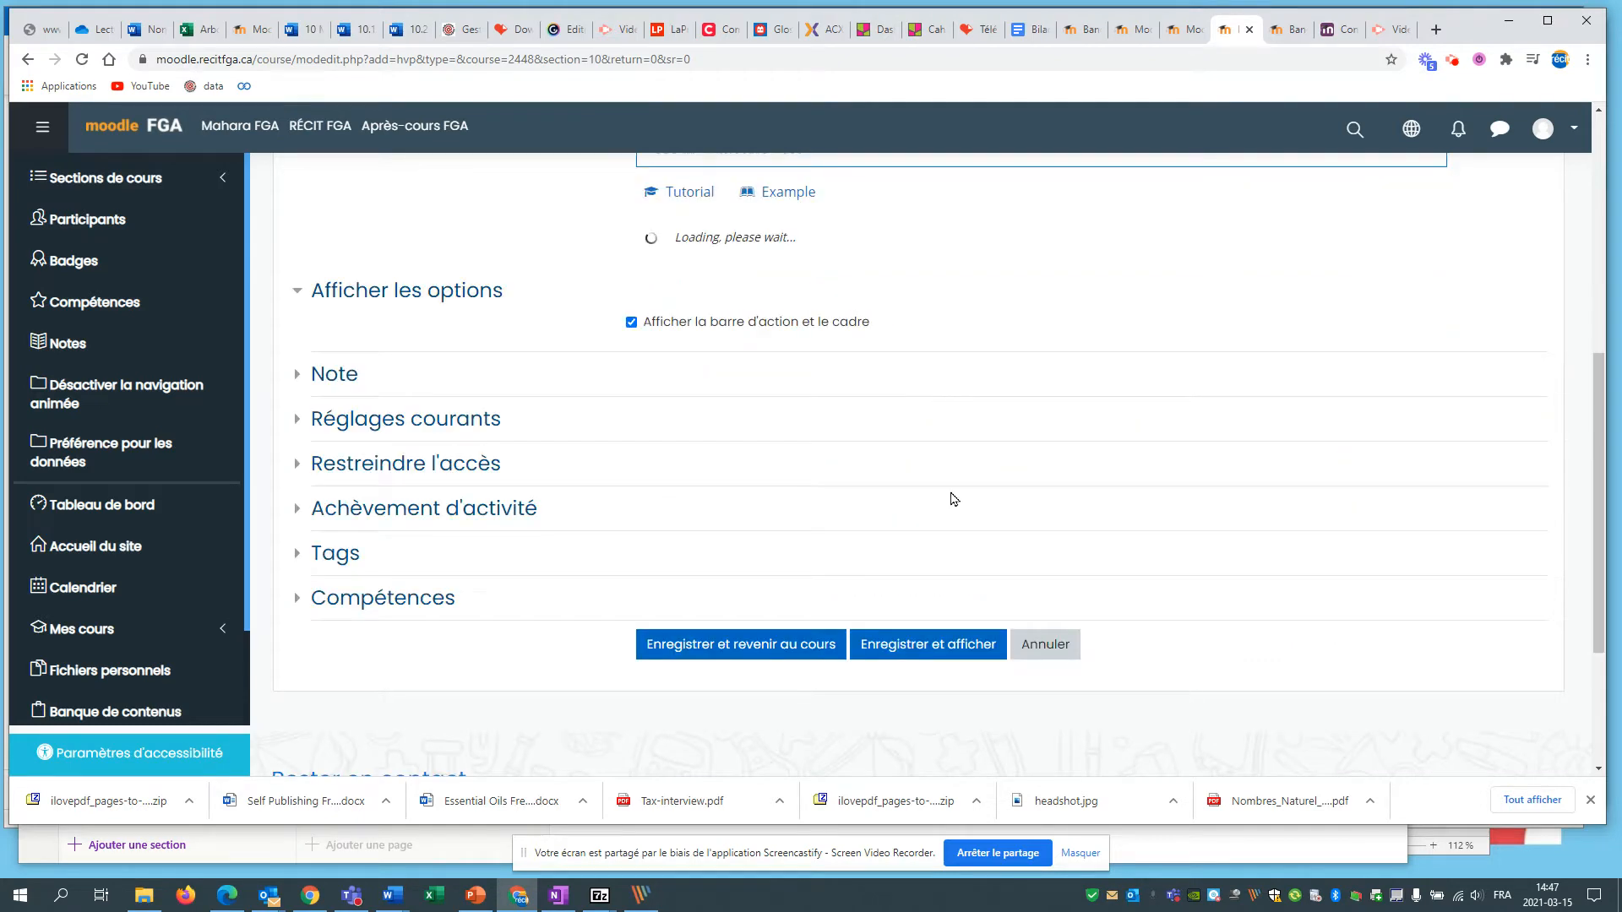
# - Examine the Interactive Video form from the description and video editor to the activity settings, and cancel the activity
pyautogui.scroll(6, 952, 496)
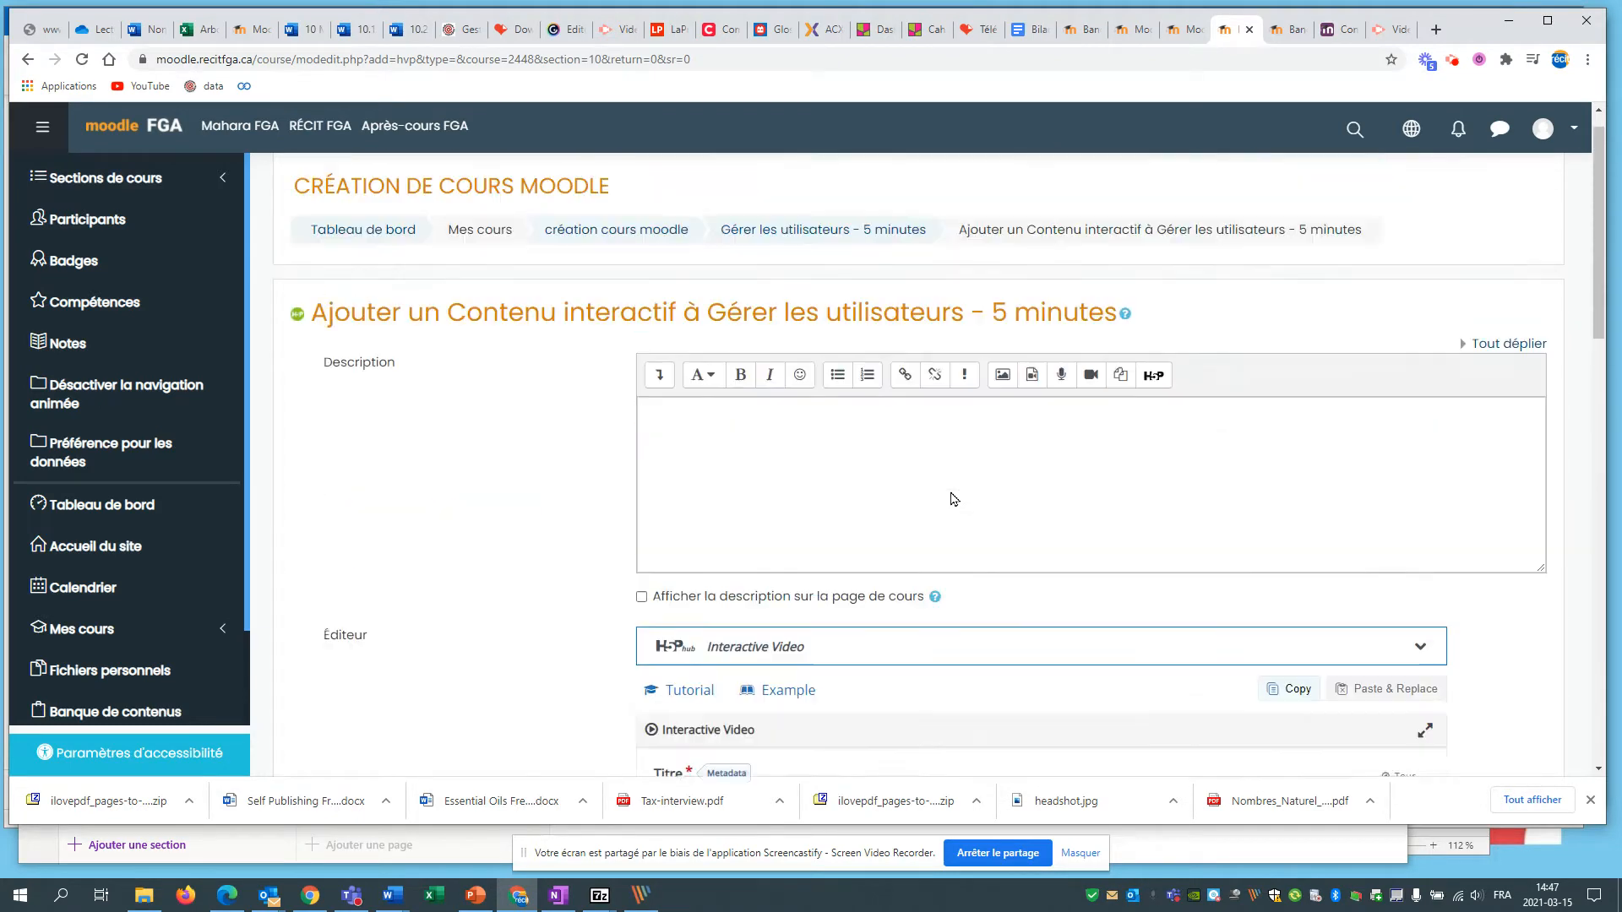
pyautogui.scroll(-3, 734, 587)
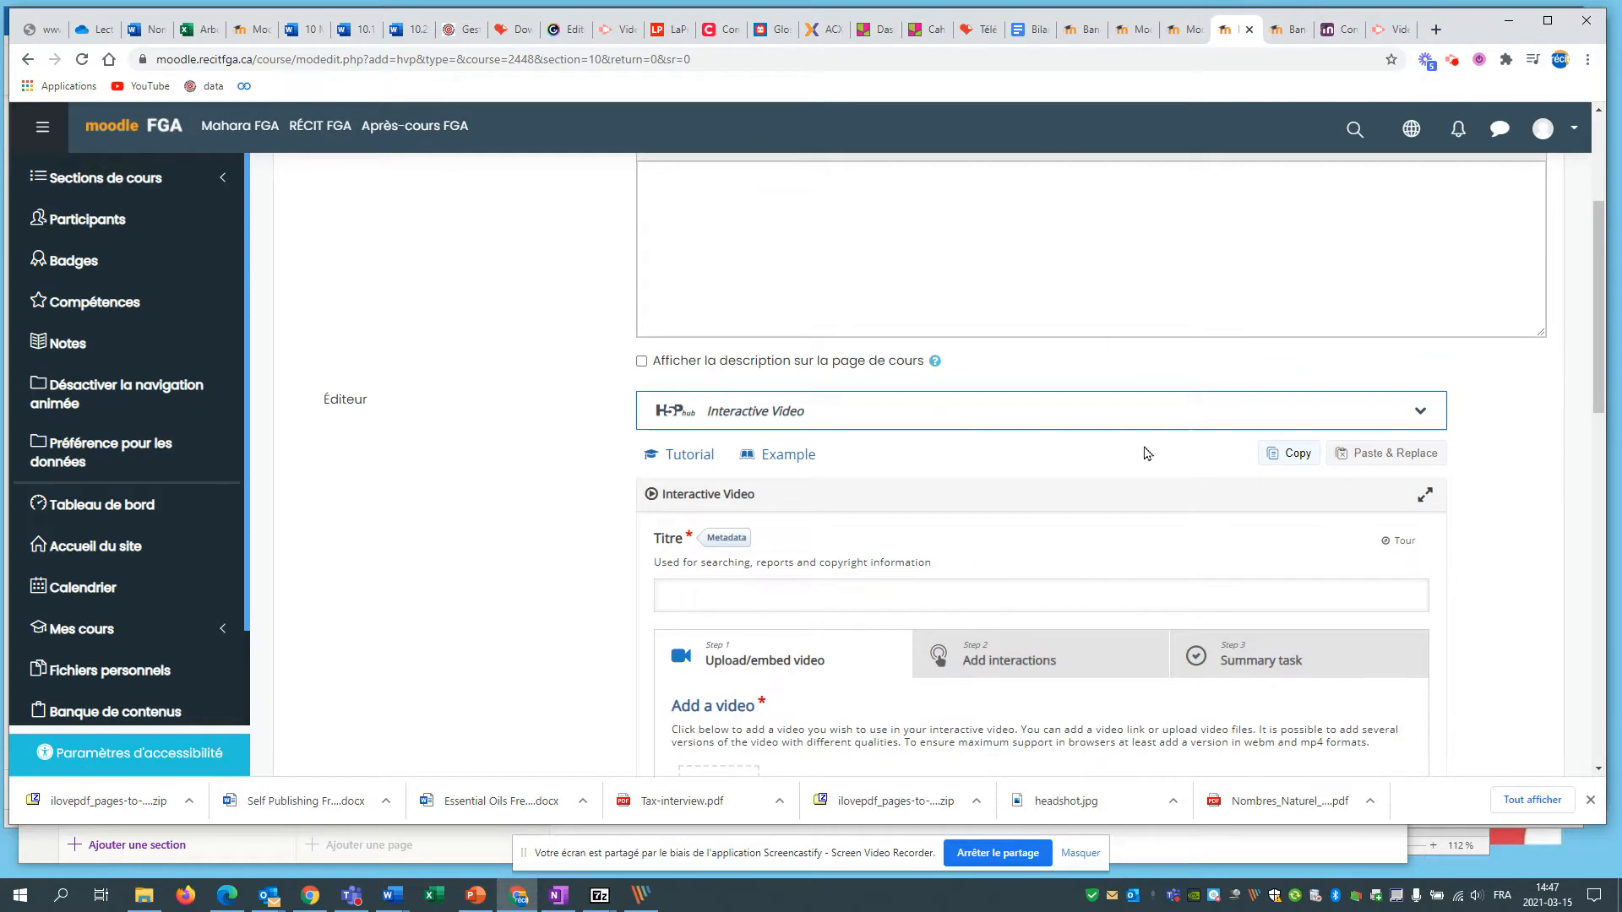
pyautogui.scroll(-4, 916, 450)
pyautogui.scroll(-4, 918, 446)
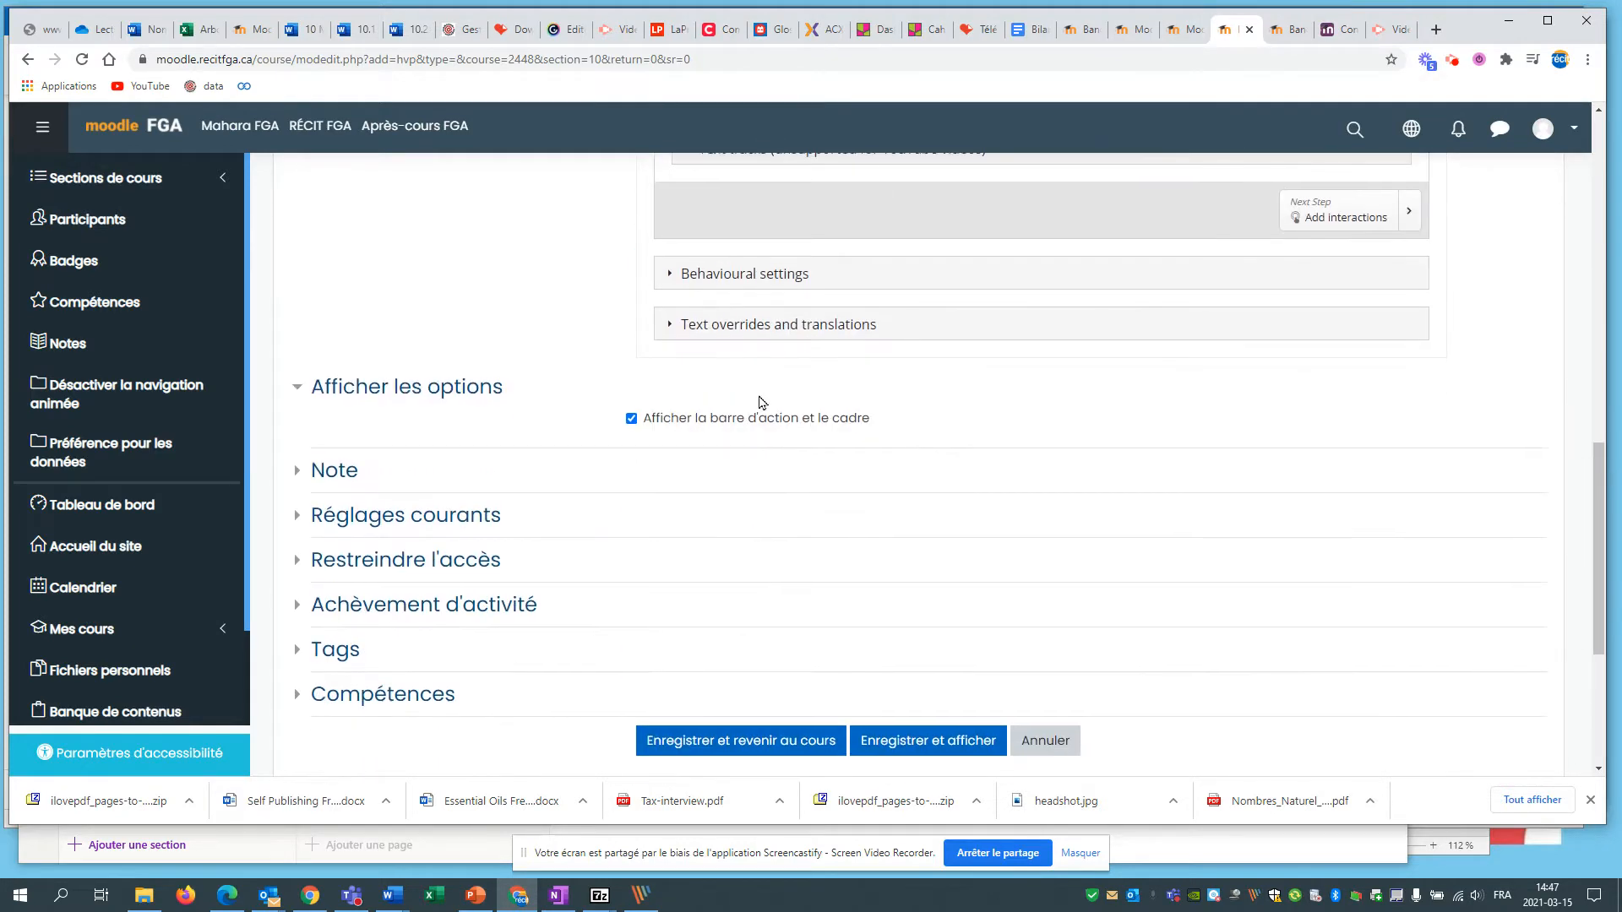
pyautogui.scroll(8, 759, 403)
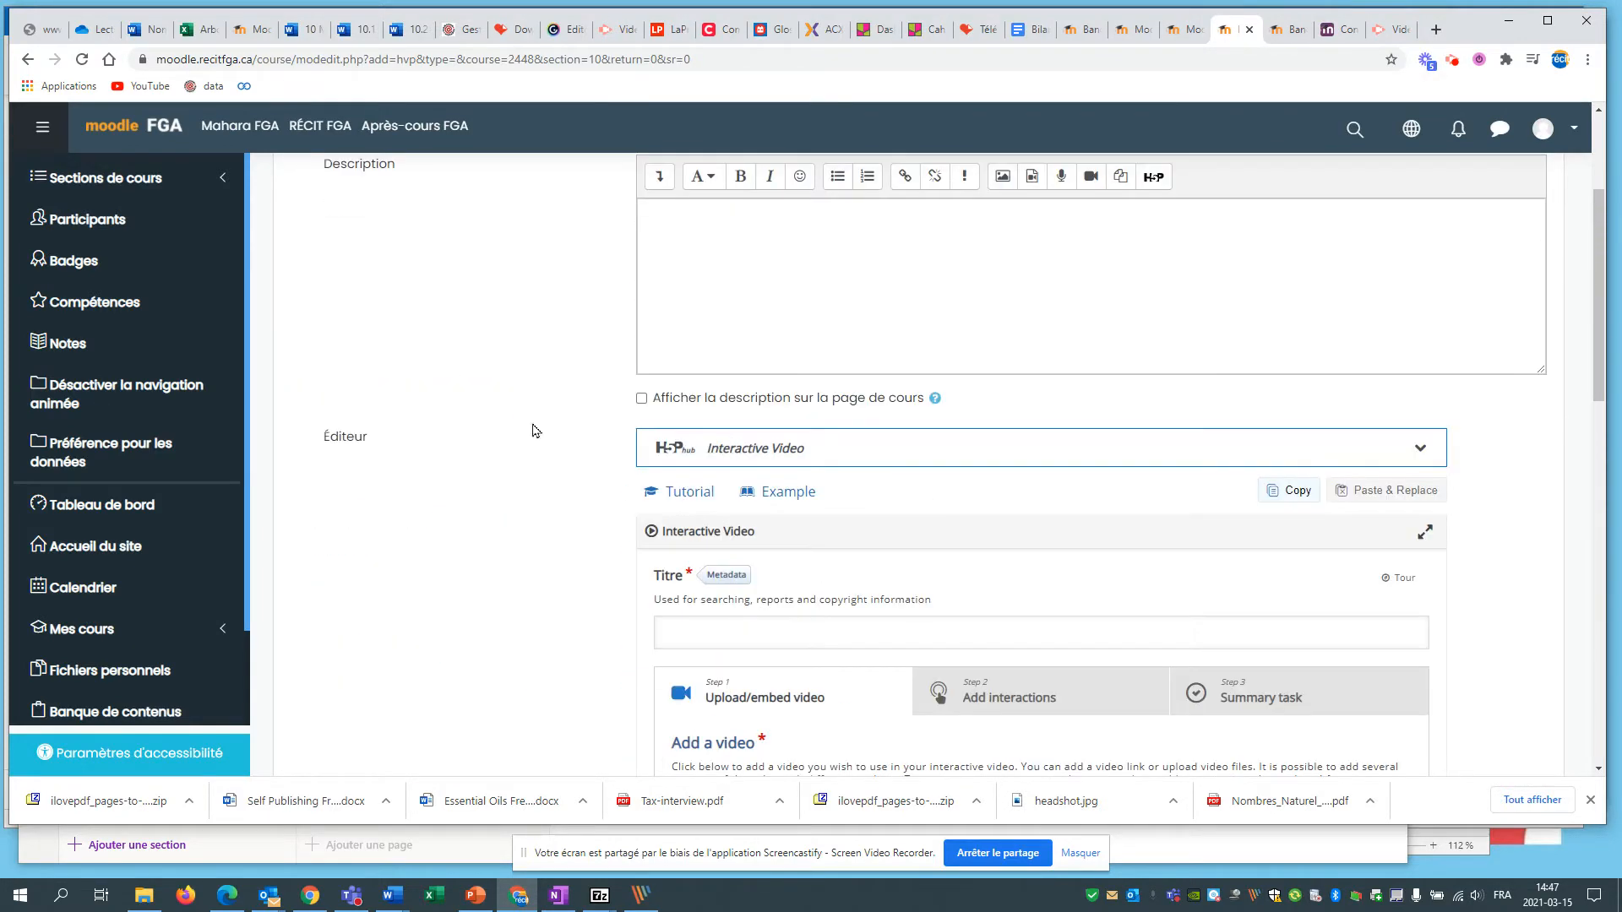
pyautogui.scroll(-6, 686, 408)
pyautogui.scroll(-4, 611, 584)
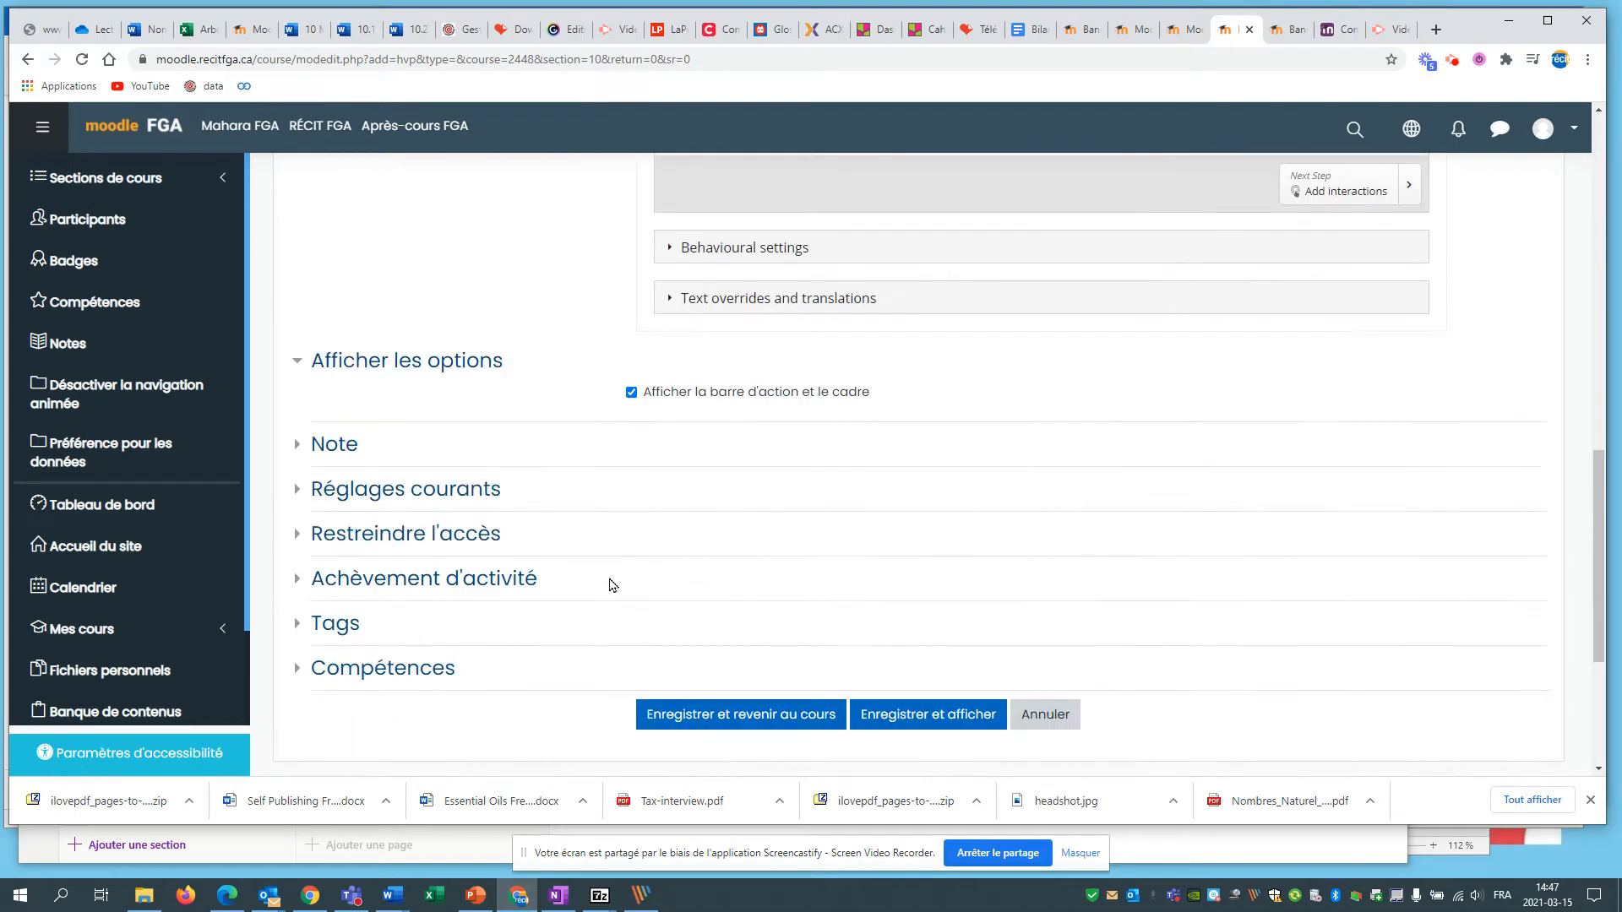
pyautogui.click(1046, 713)
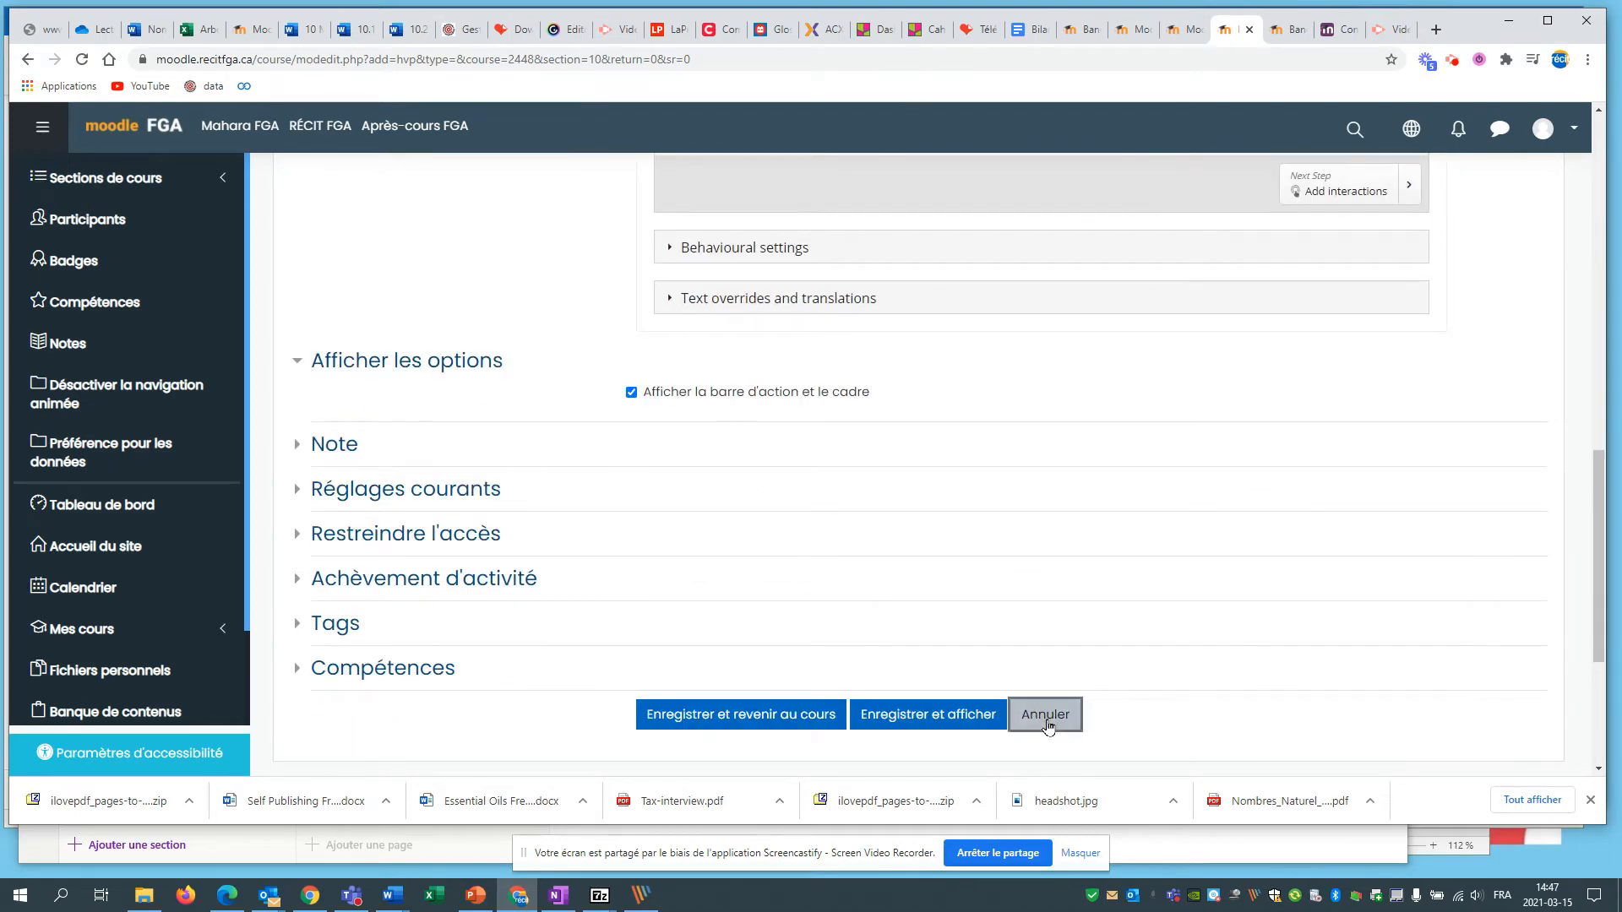
# - Open the course's Banque de contenus and look over its list of H5P contents
pyautogui.scroll(-20, 741, 596)
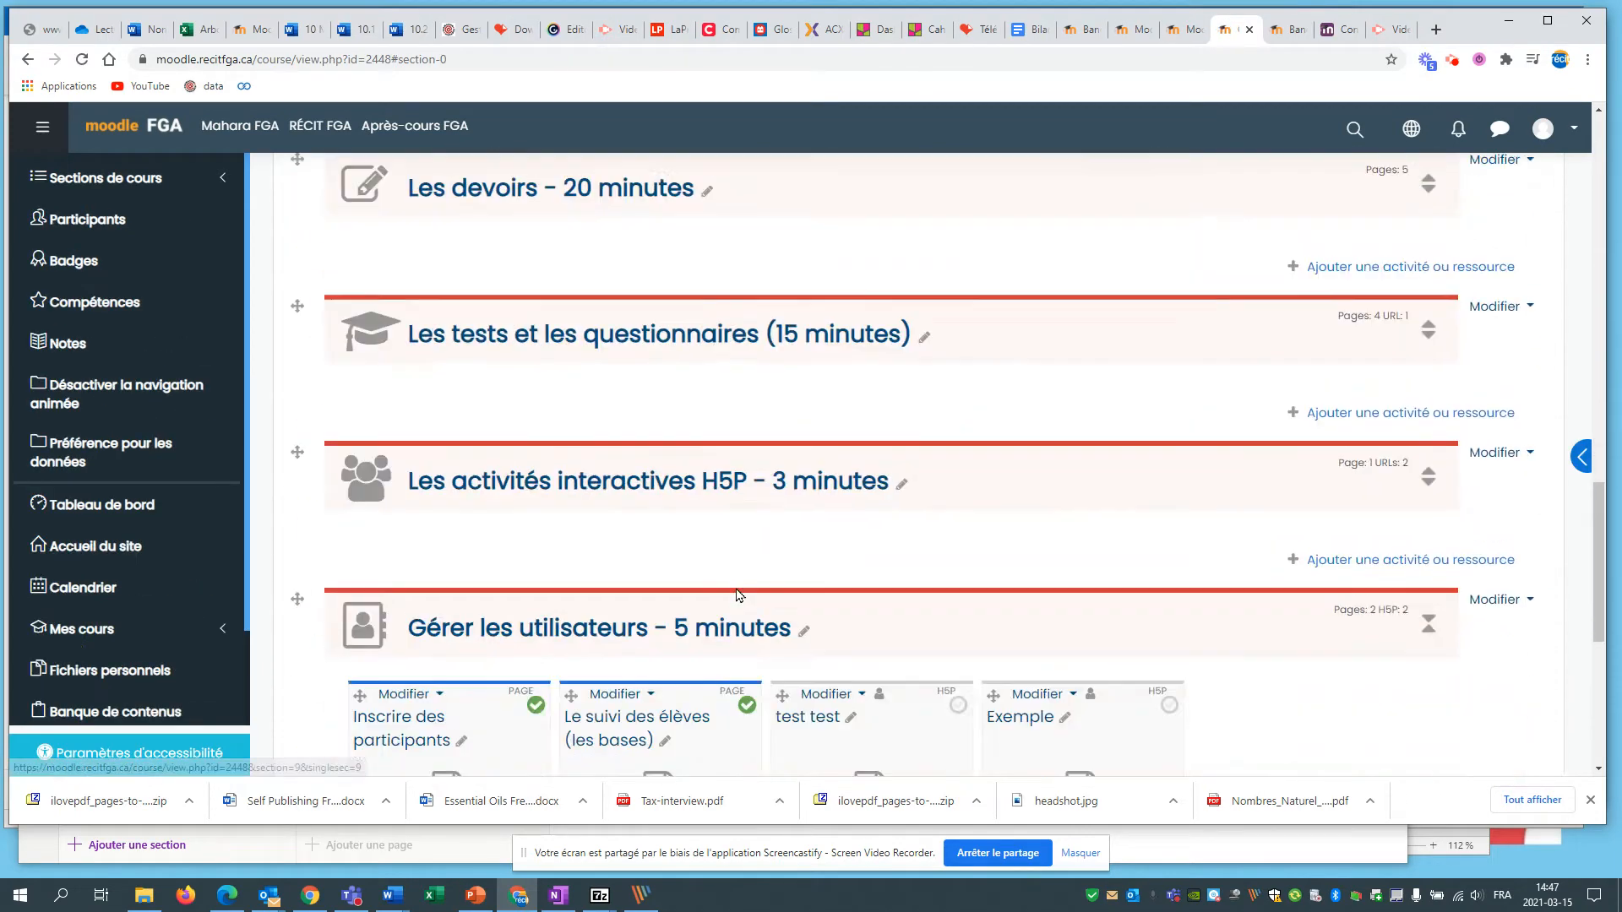
pyautogui.scroll(1, 478, 536)
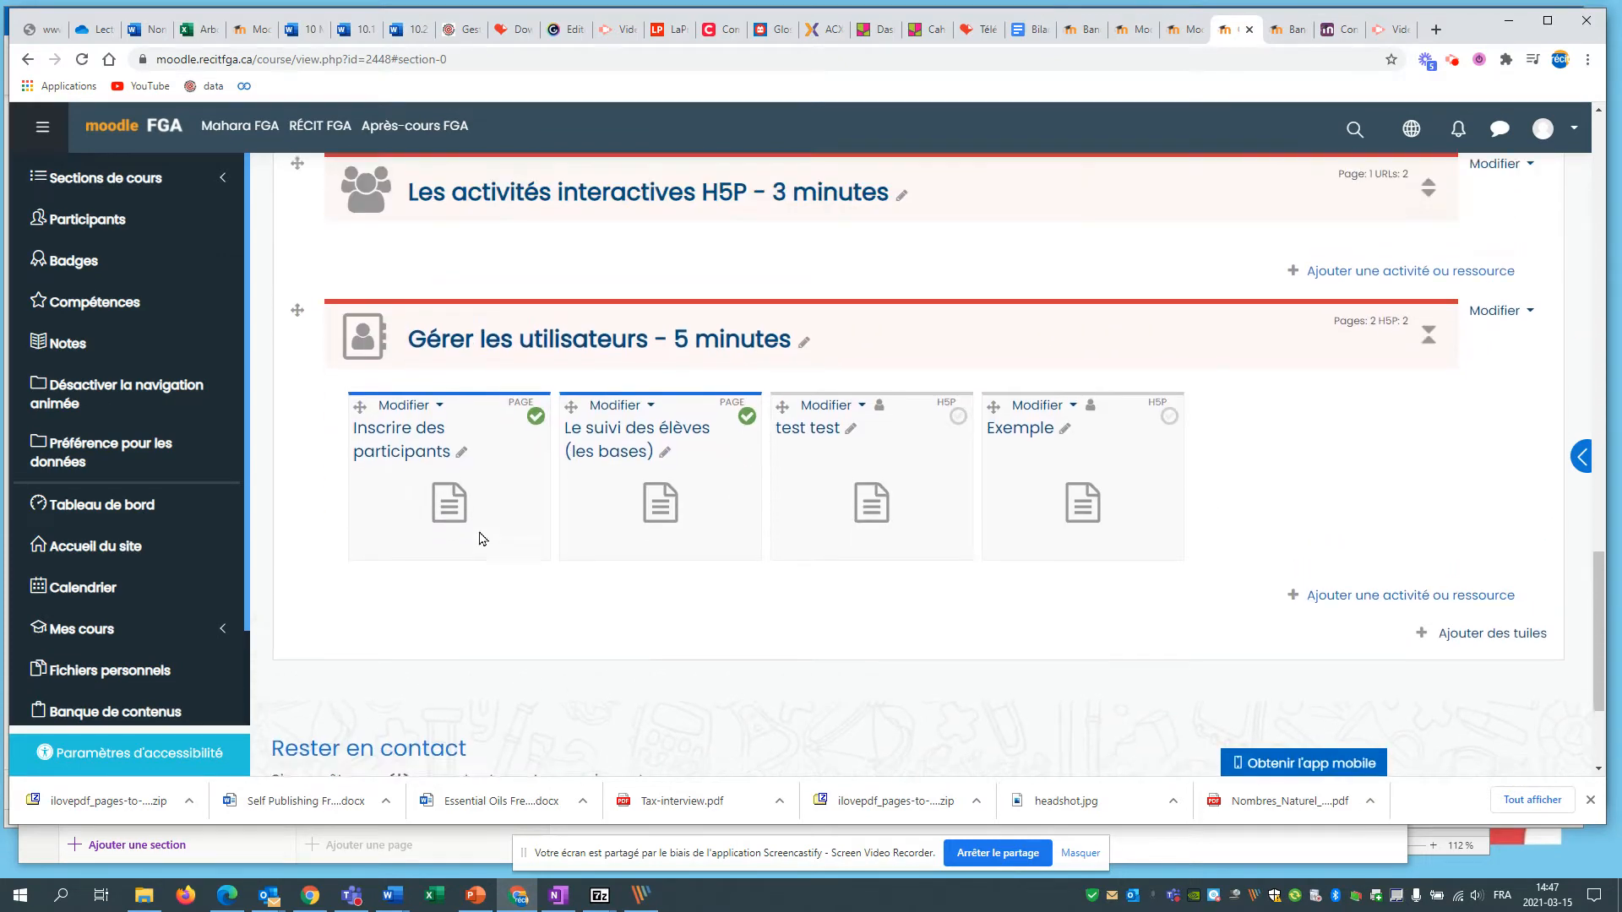
pyautogui.scroll(-1, 168, 391)
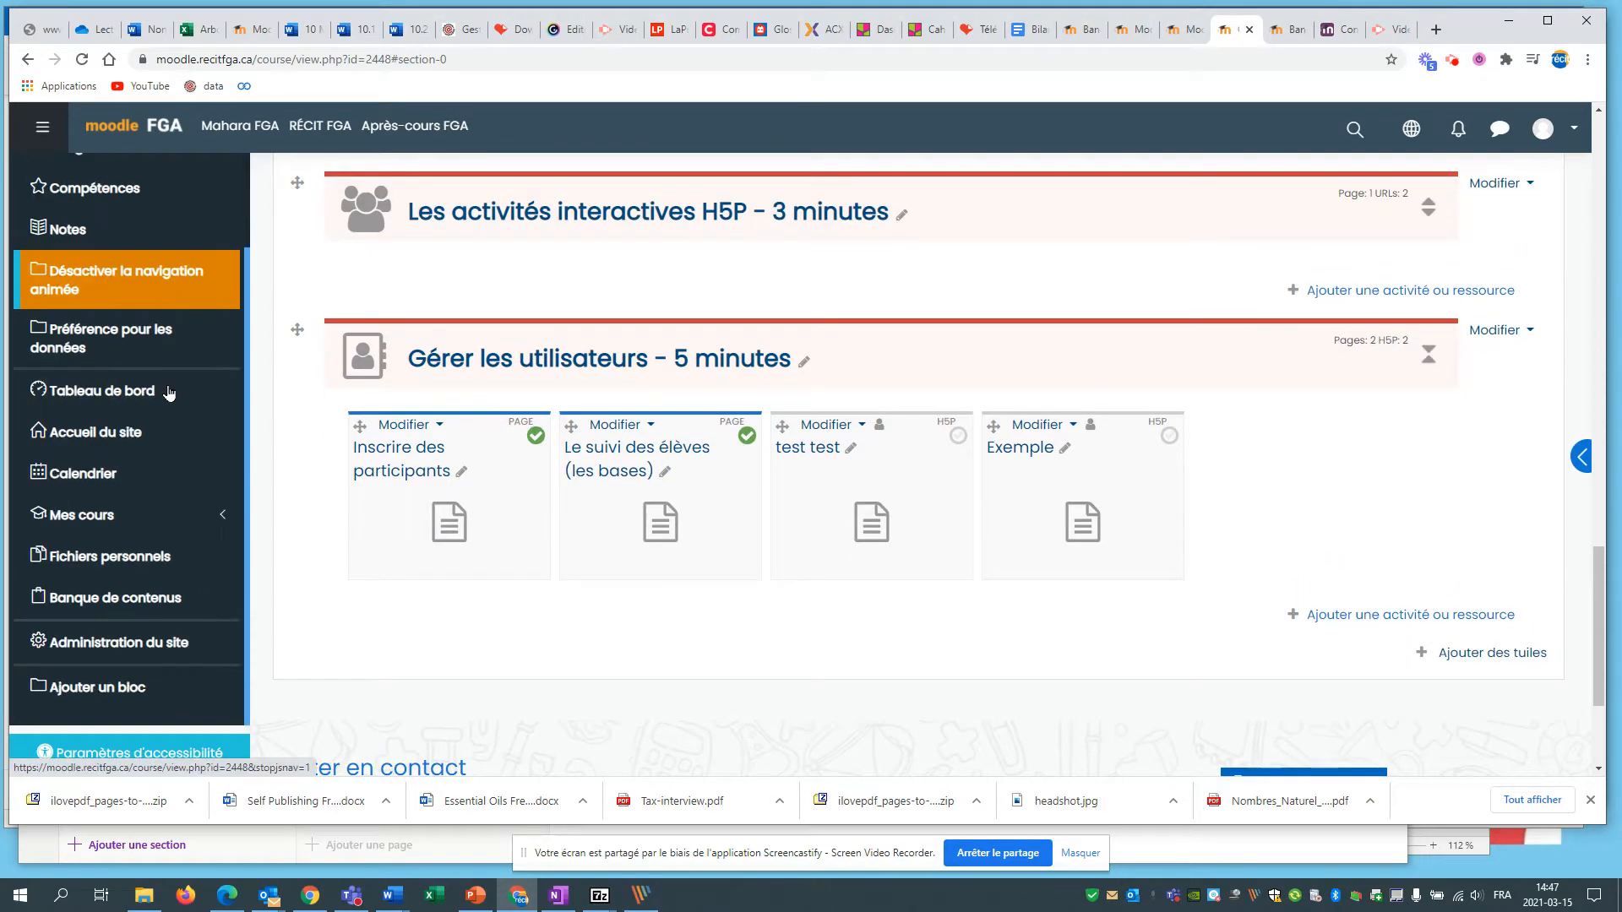
pyautogui.click(131, 597)
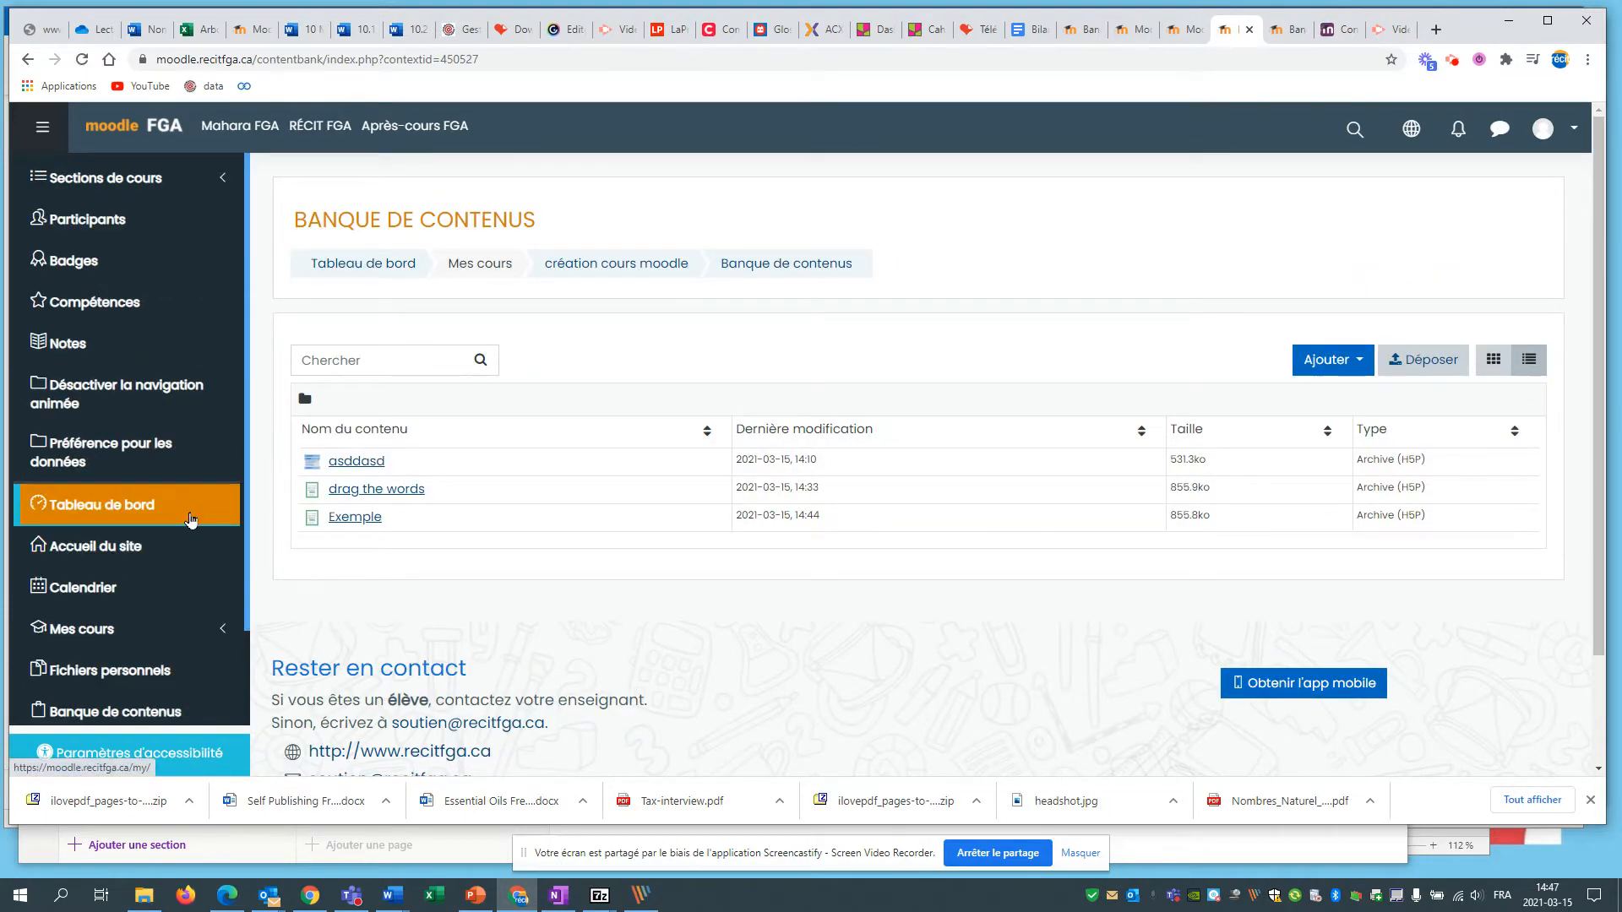
pyautogui.scroll(-2, 192, 519)
pyautogui.scroll(2, 141, 304)
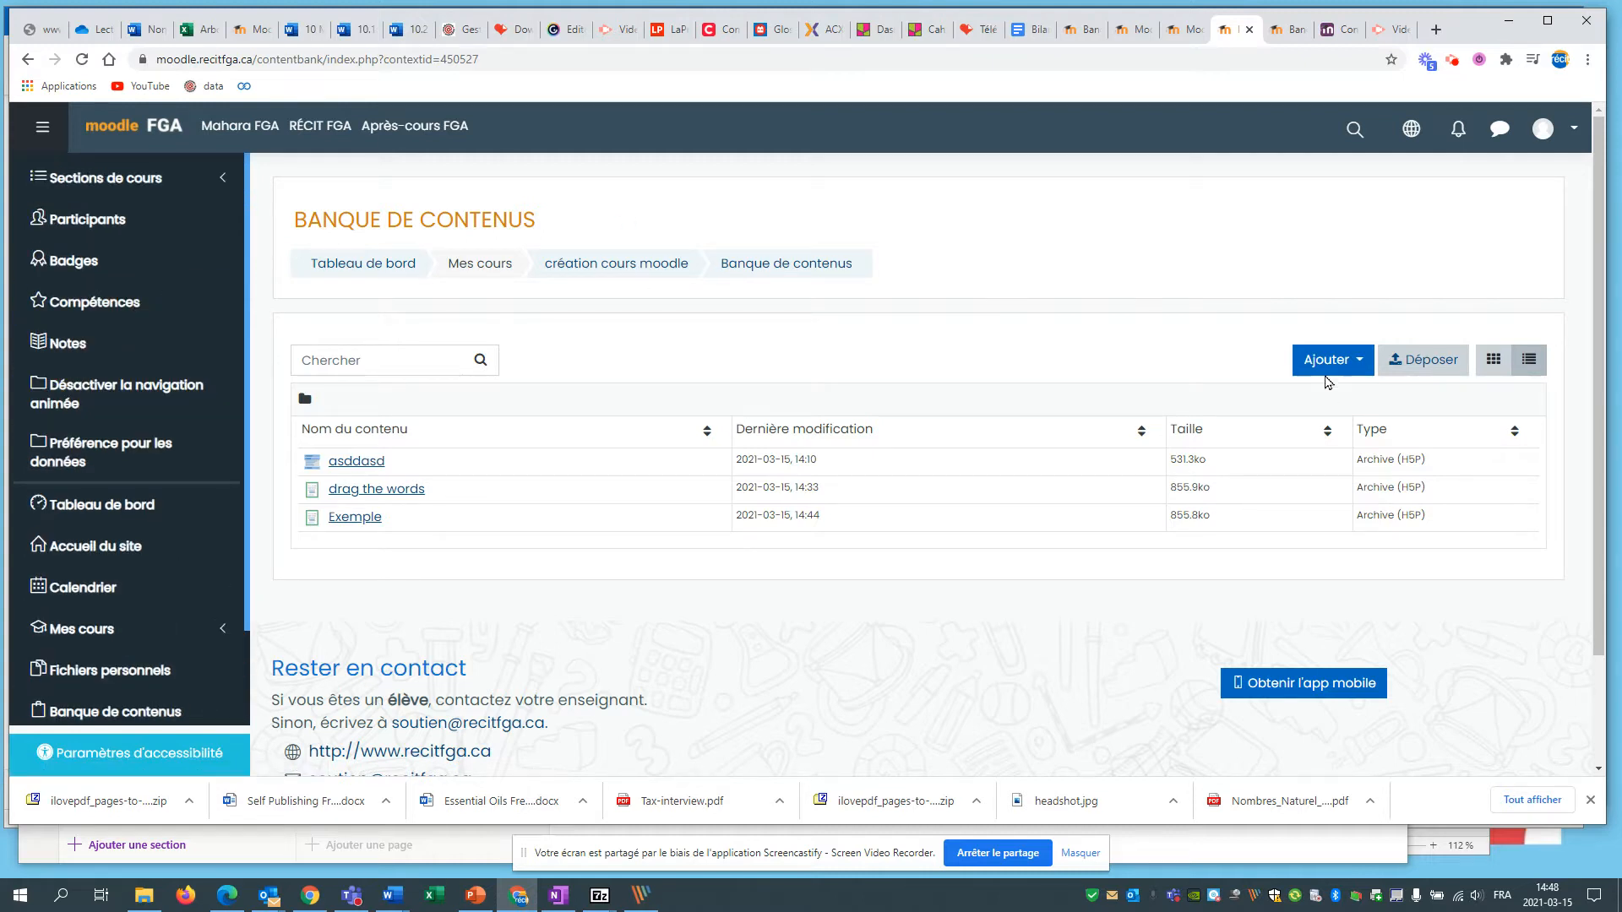
# - Start a new Interactive Video in the content bank, look over its editor, and return to the content list without saving
pyautogui.click(1334, 364)
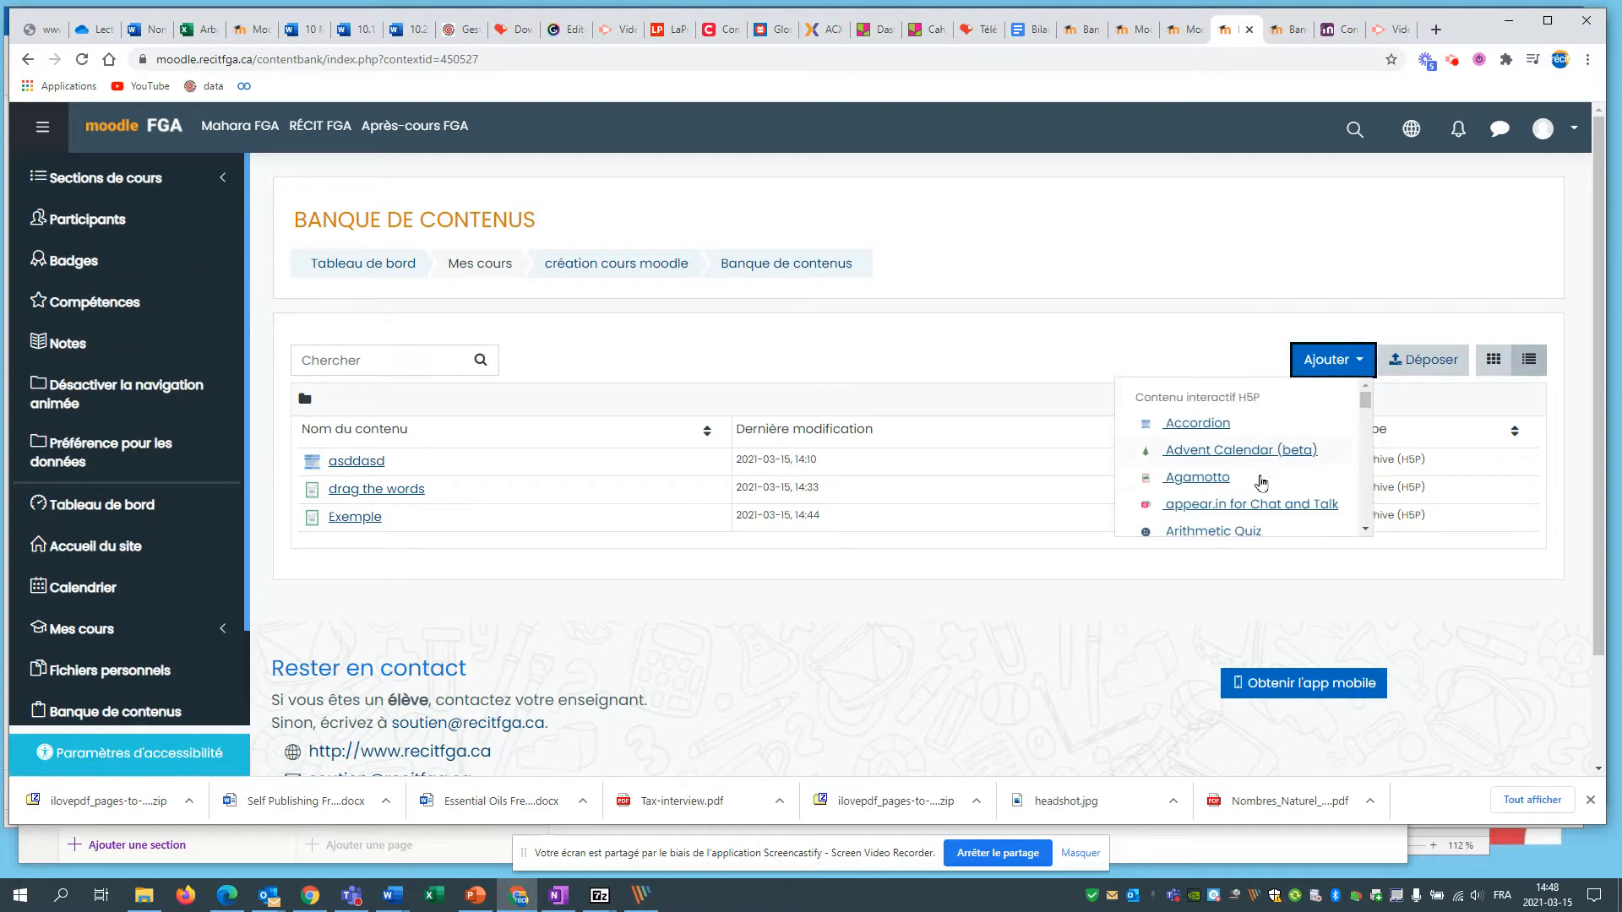
pyautogui.scroll(-2, 1260, 485)
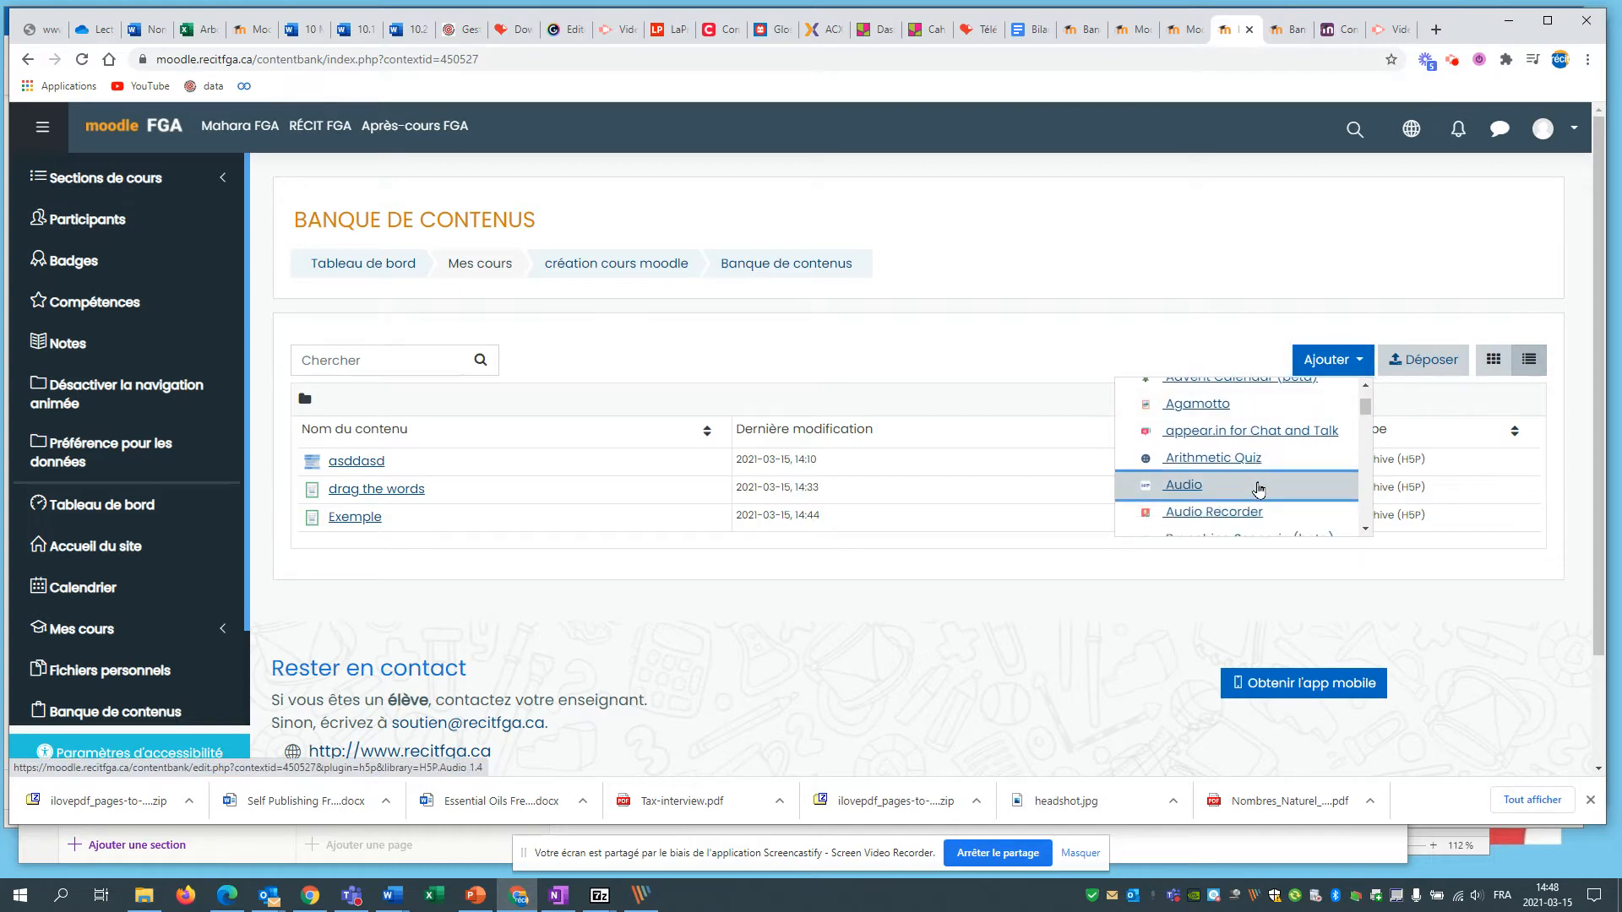
pyautogui.moveTo(1365, 412); pyautogui.dragTo(1350, 487)
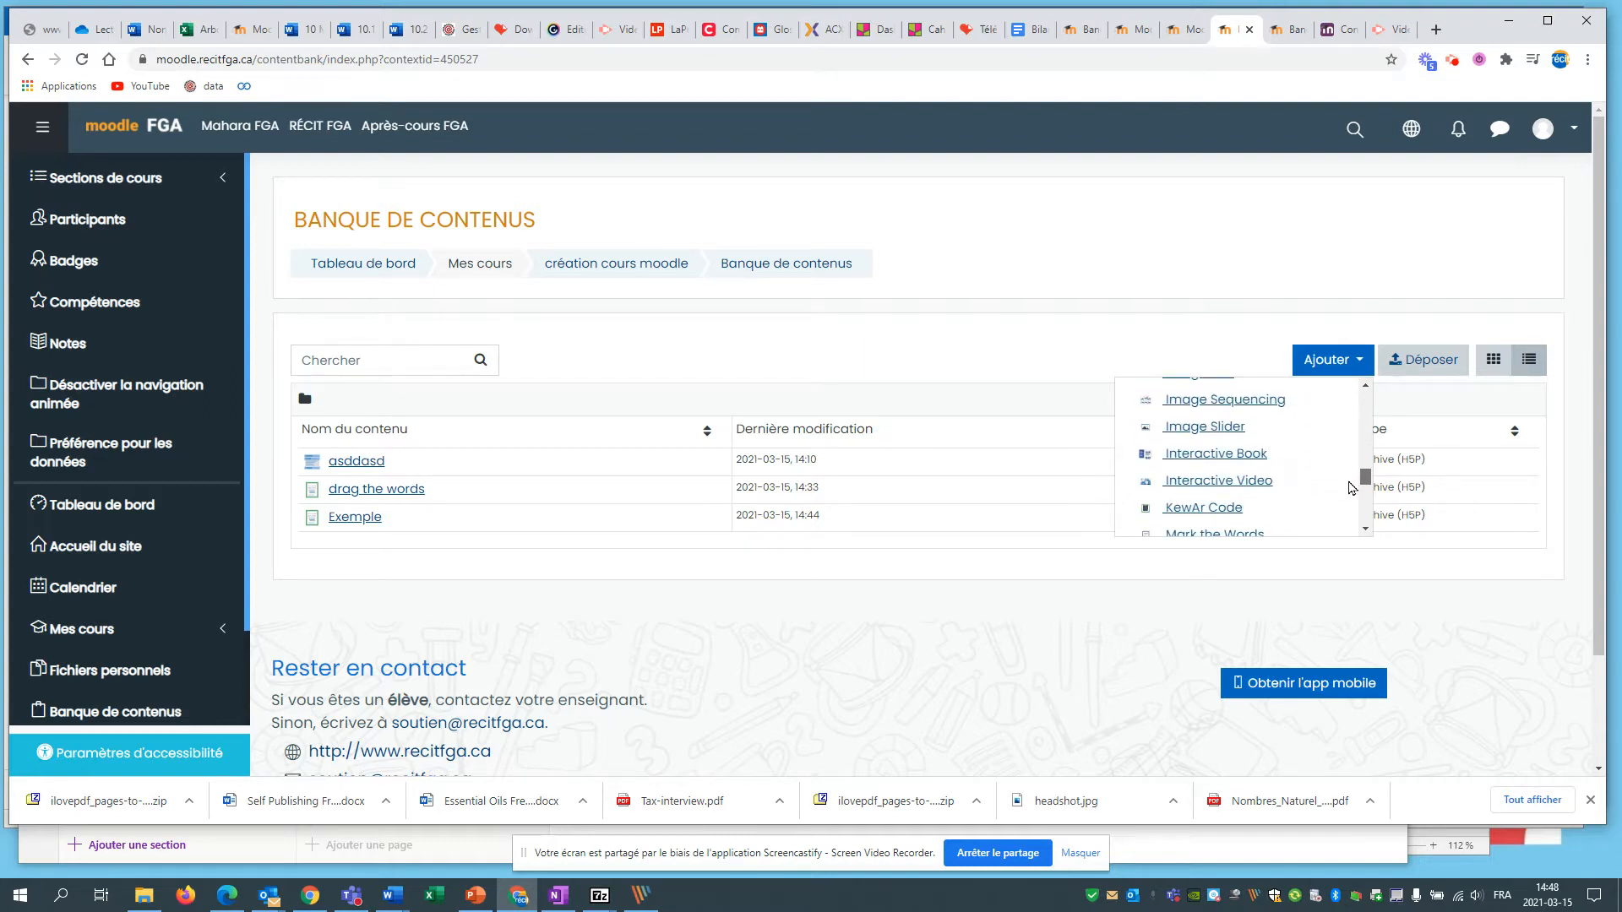
pyautogui.click(1259, 487)
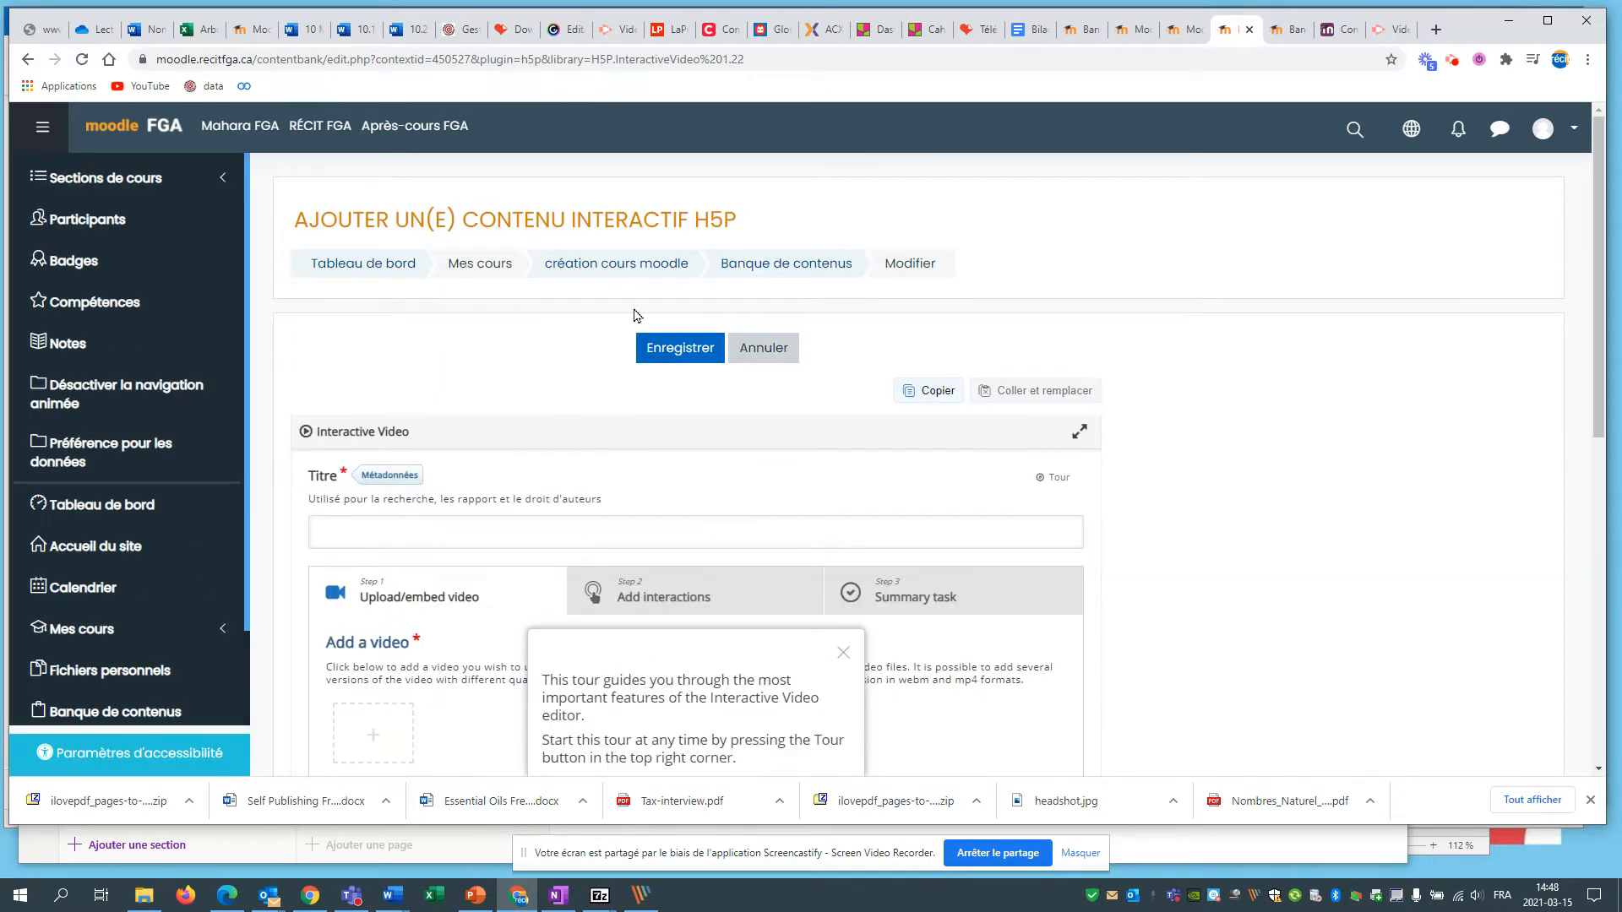
pyautogui.click(882, 506)
pyautogui.scroll(-5, 651, 393)
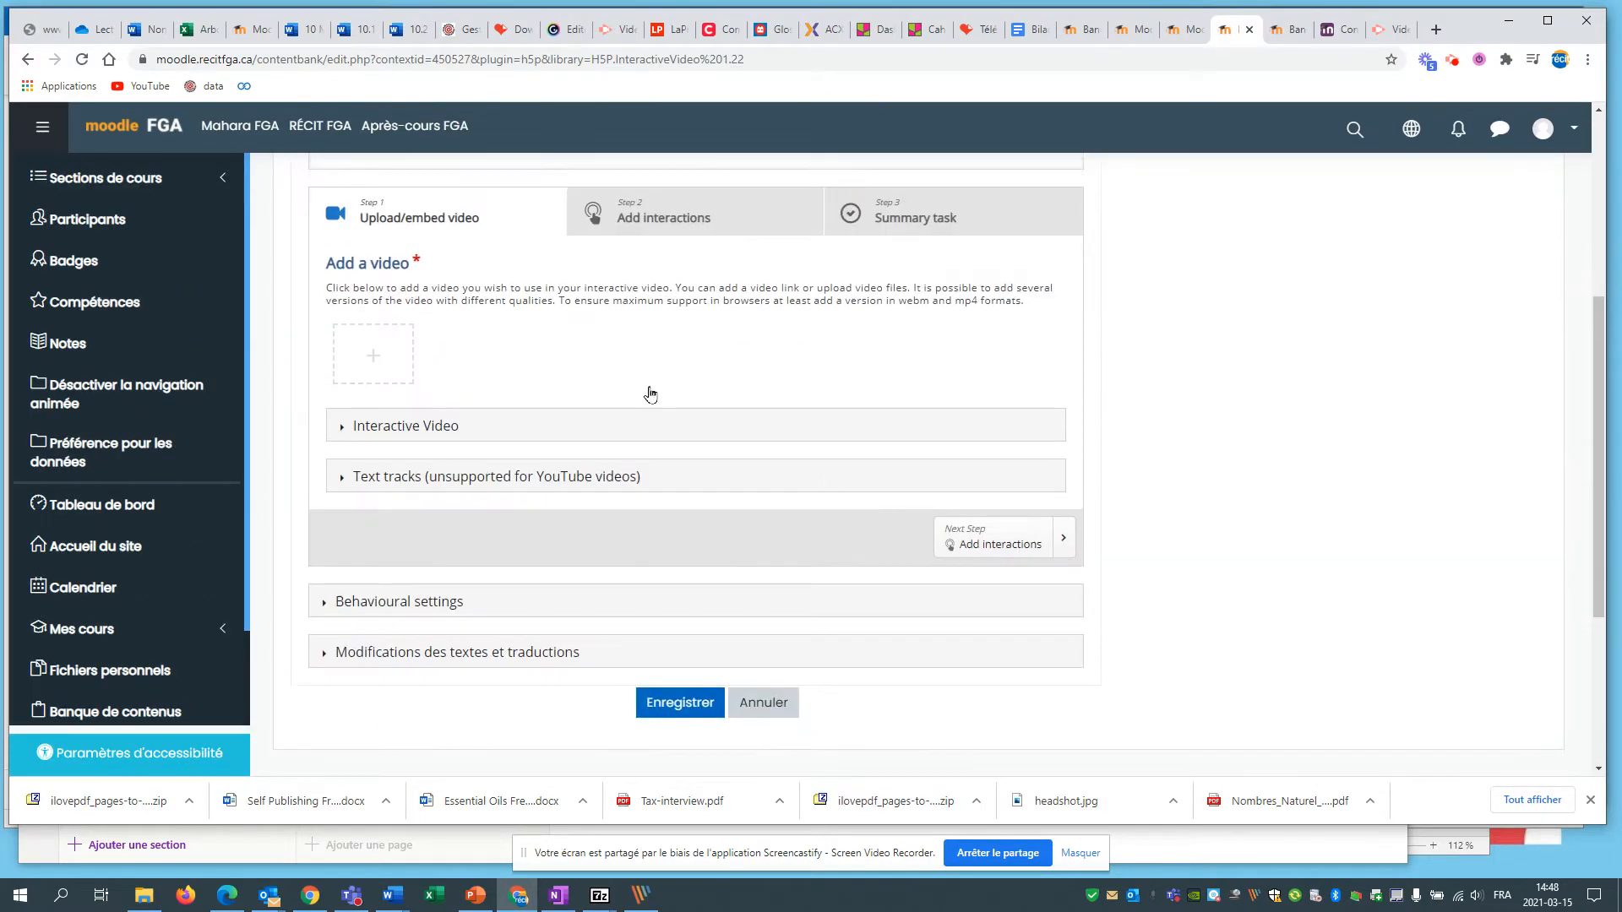
pyautogui.scroll(2, 629, 477)
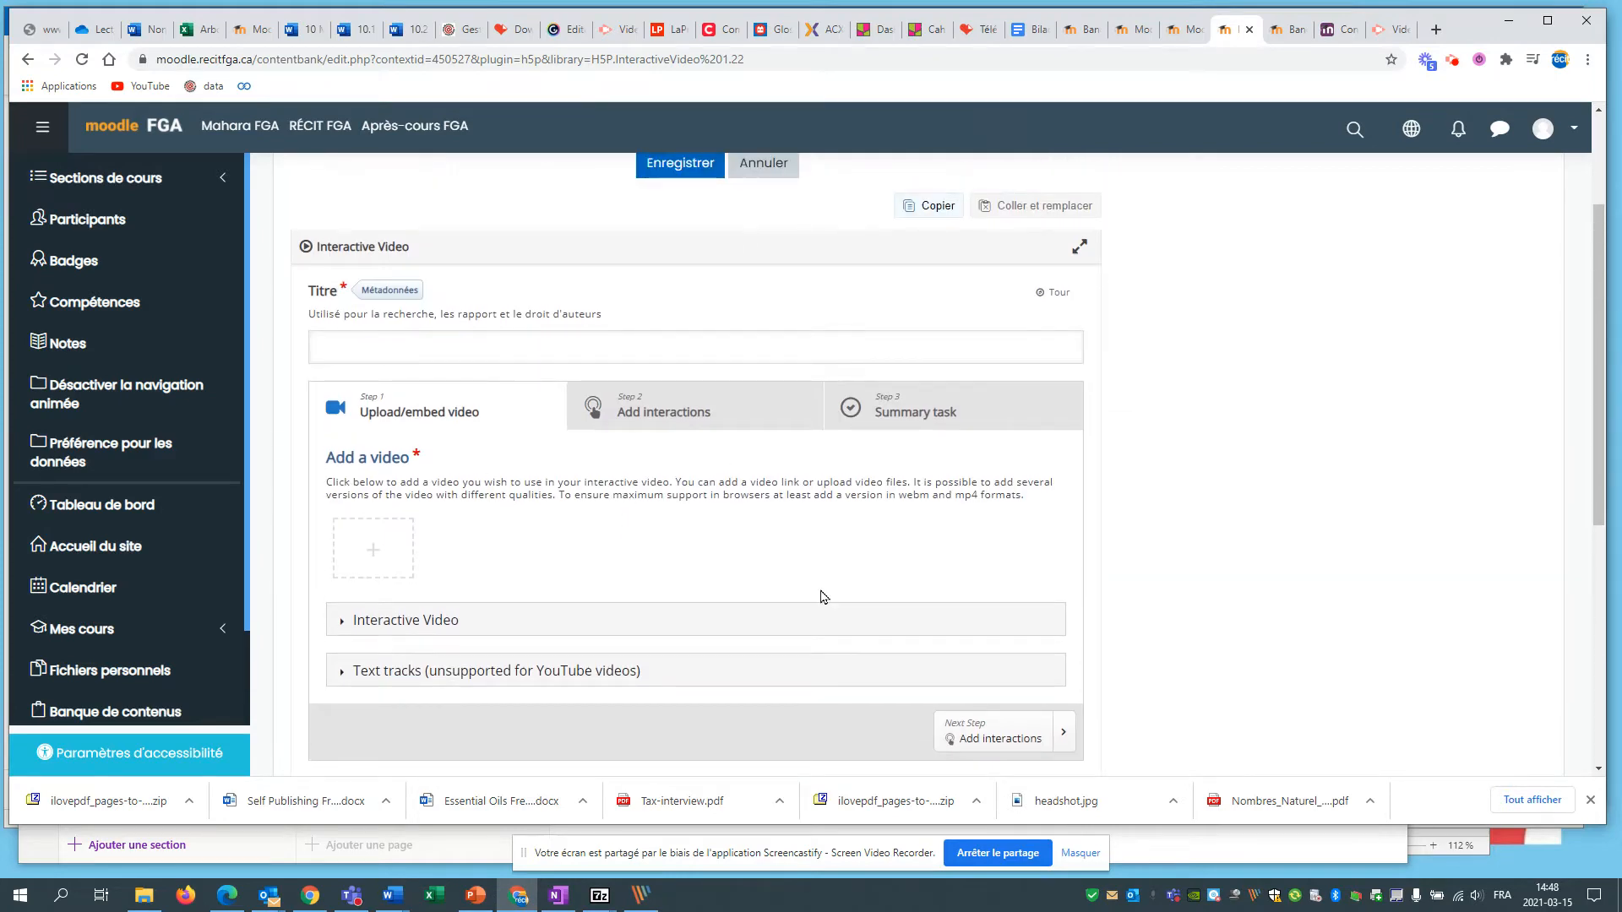
pyautogui.click(29, 61)
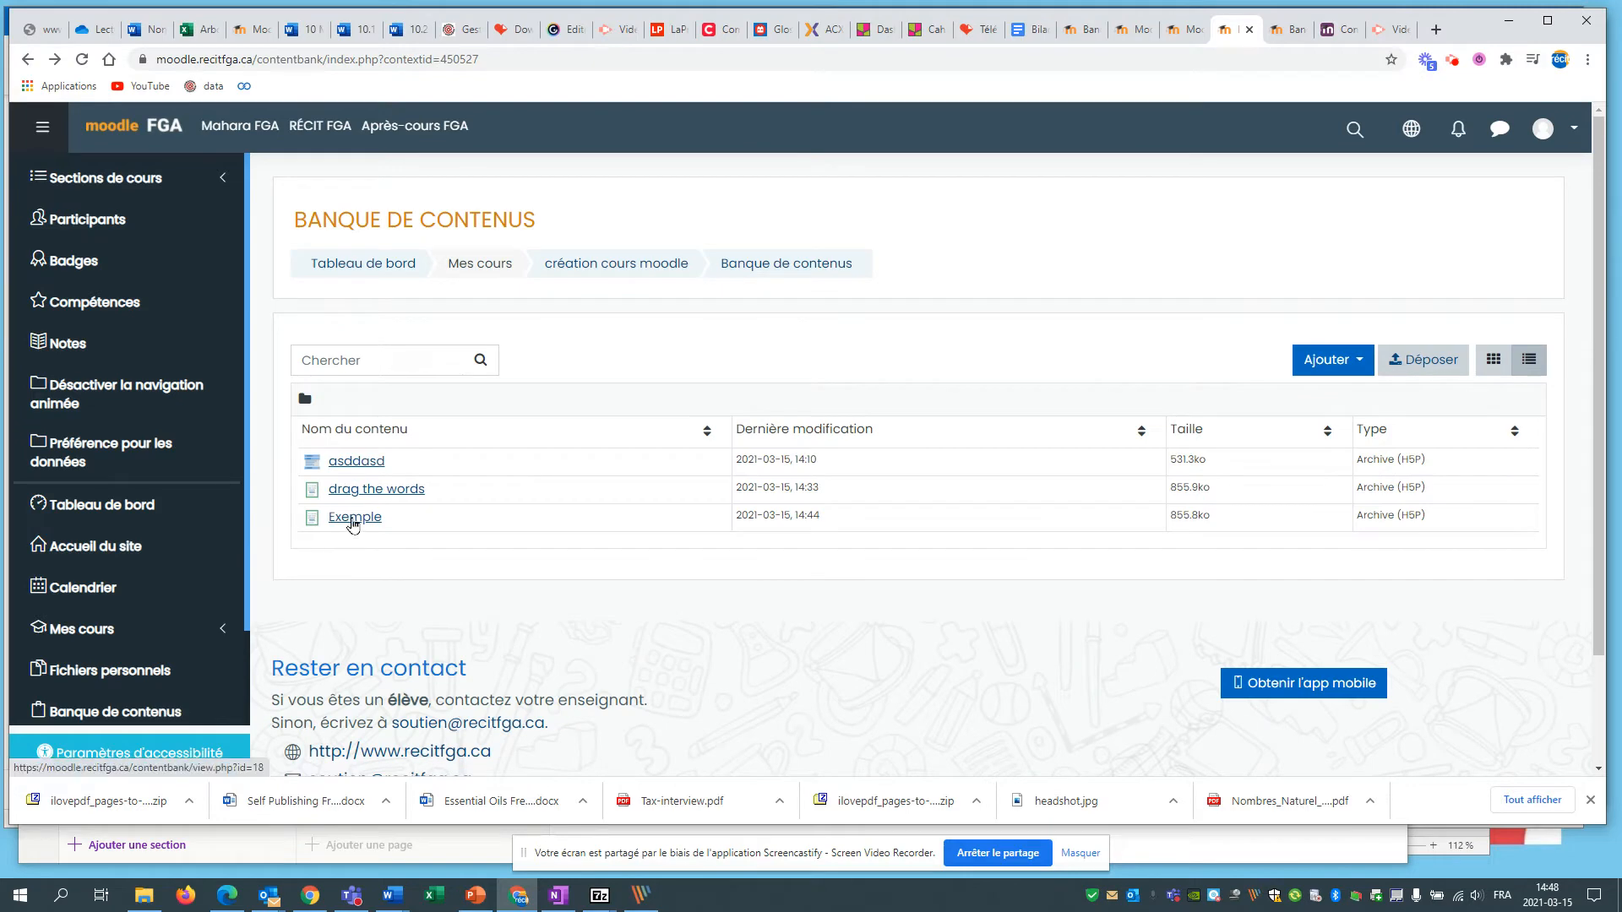
# - View the existing content "Exemple" in the content bank
pyautogui.click(349, 523)
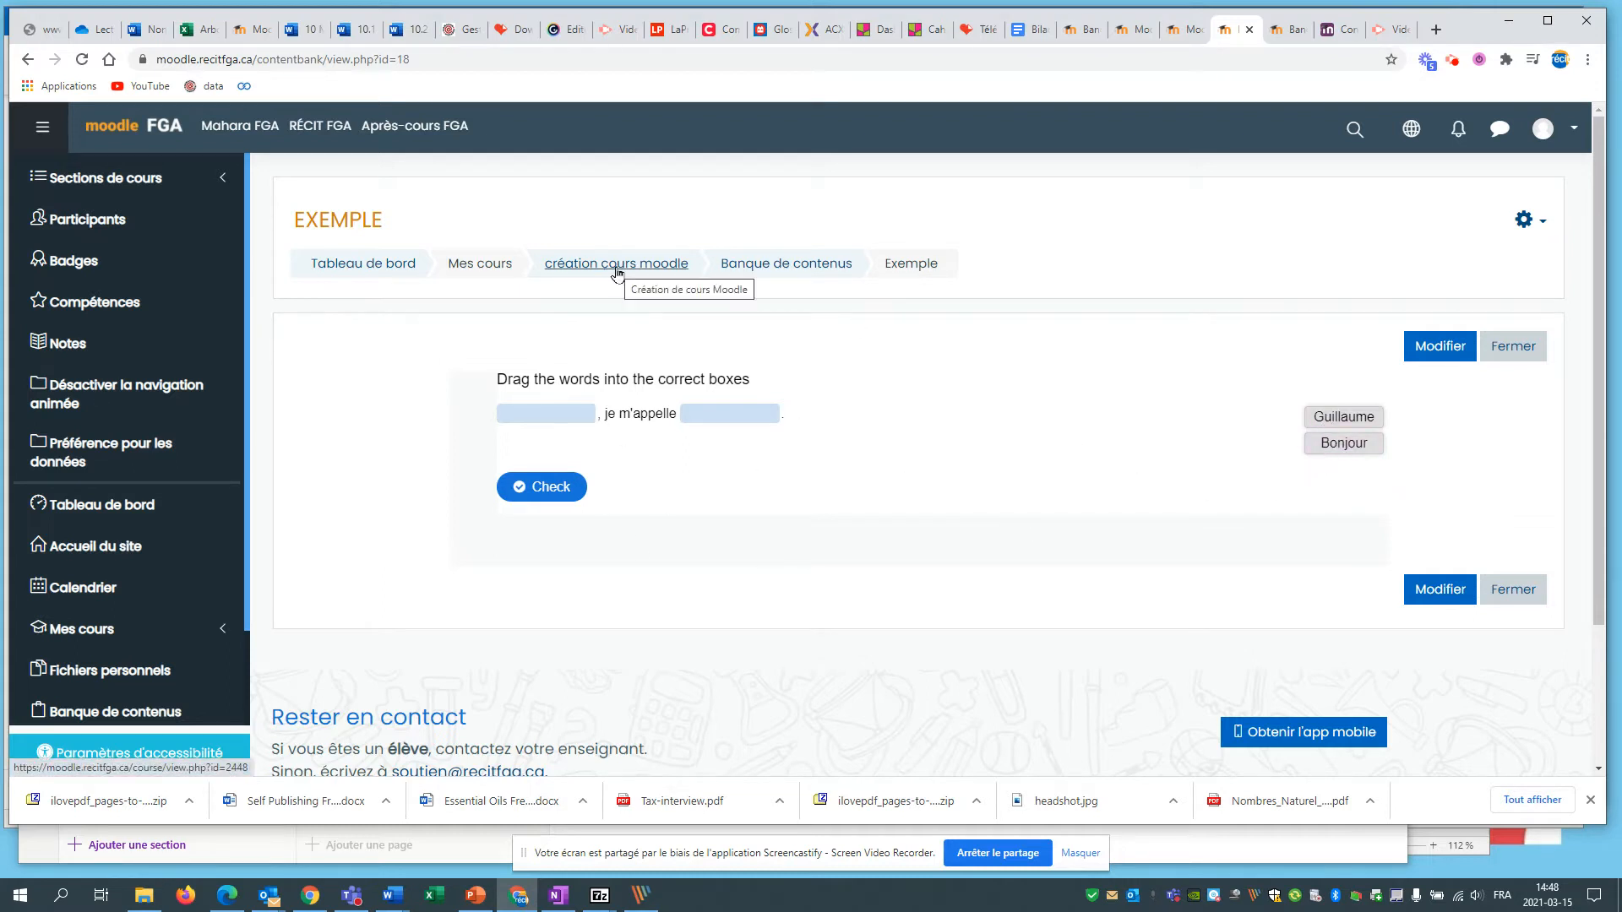
pyautogui.scroll(-2, 169, 418)
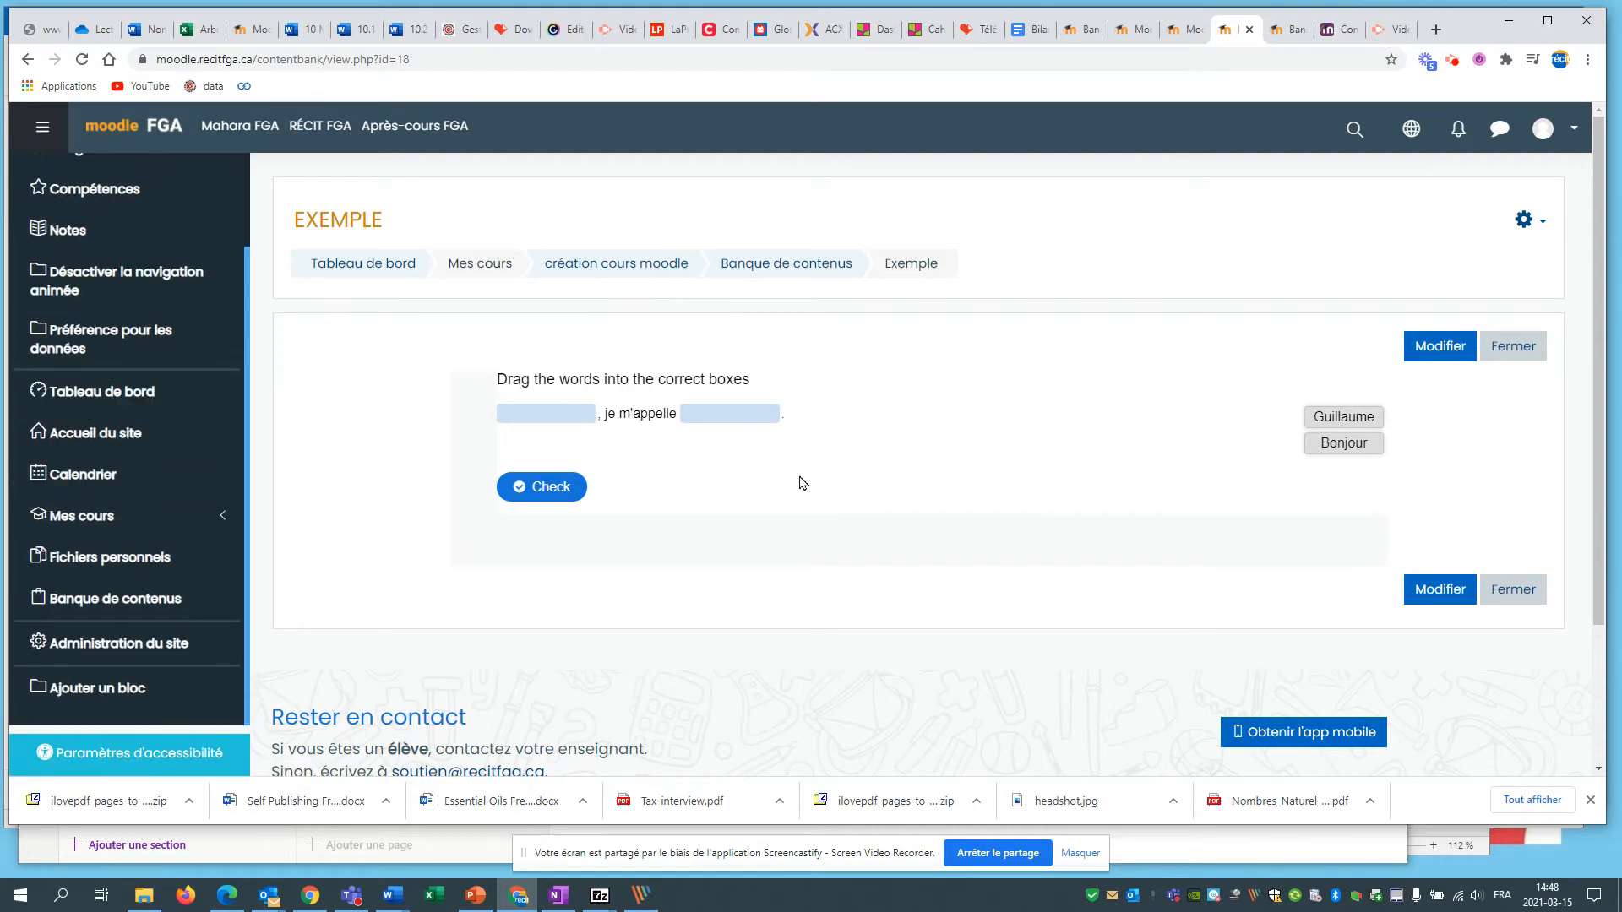
# - Return to the course, start an H5P activity in the section "Gérer les utilisateurs - 5 minutes", and name it "Activité interactive"
pyautogui.click(616, 265)
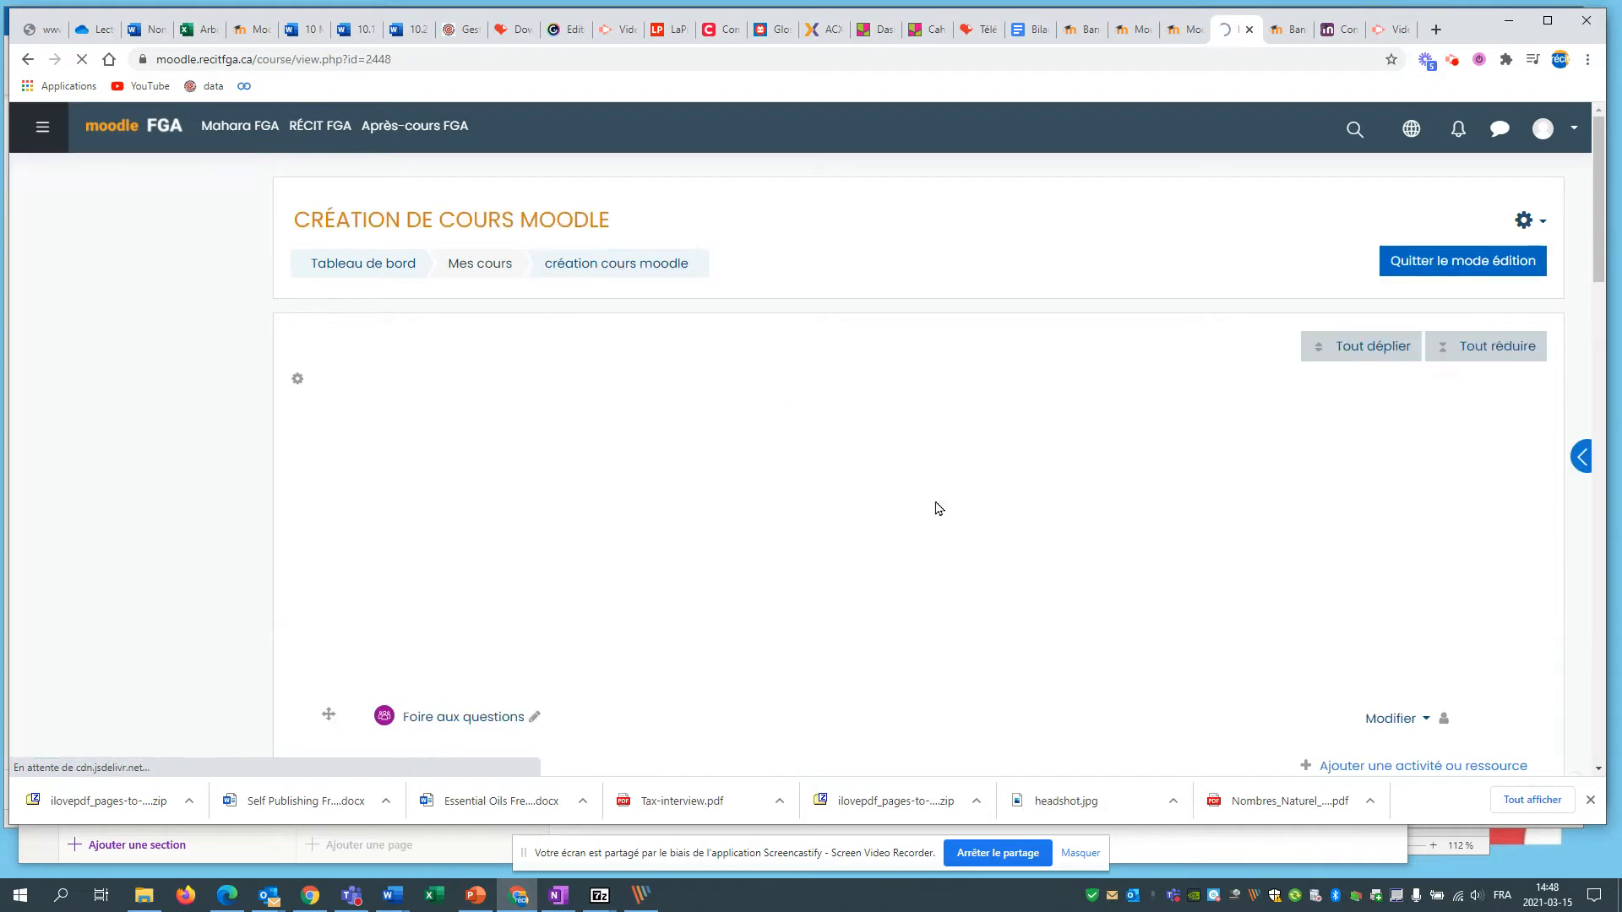
pyautogui.scroll(-10, 936, 507)
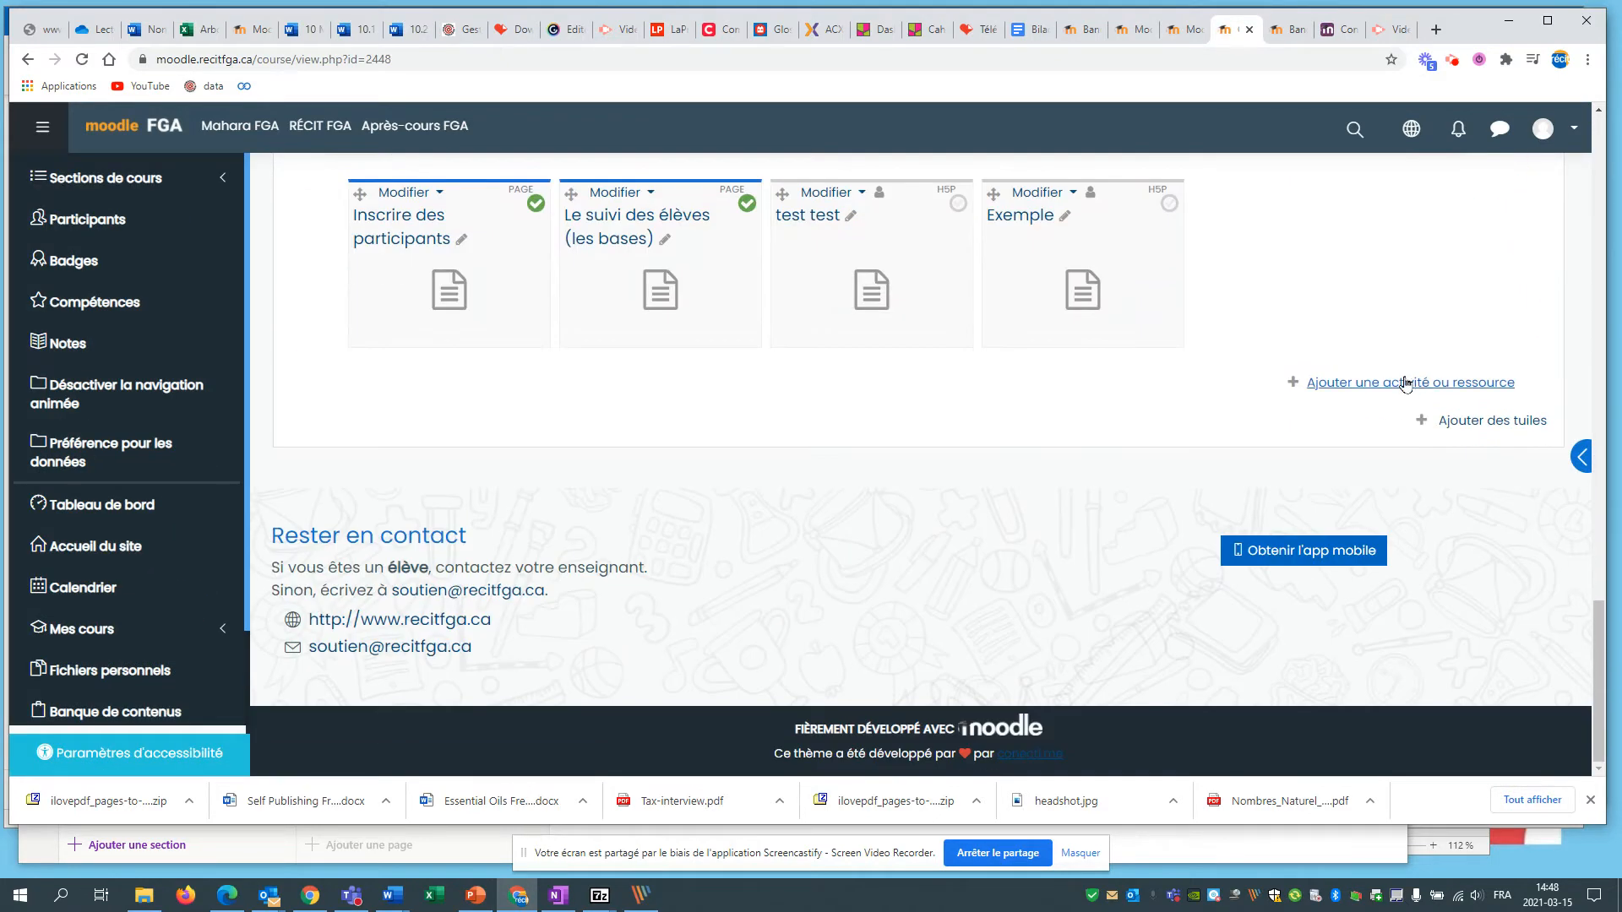
pyautogui.click(1390, 385)
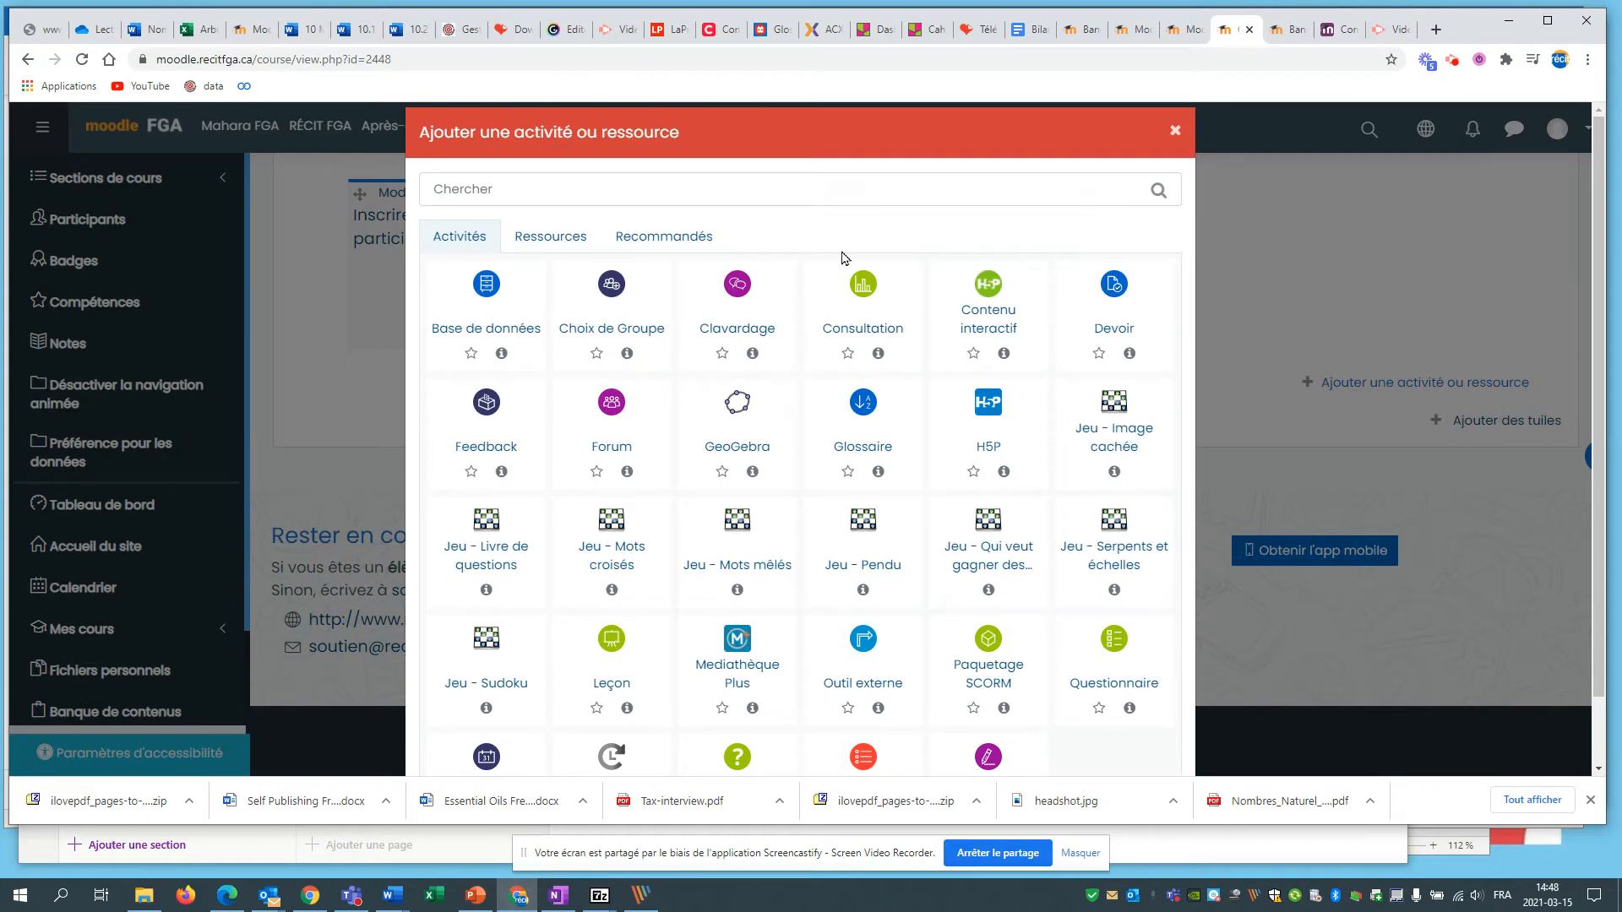
pyautogui.click(1004, 420)
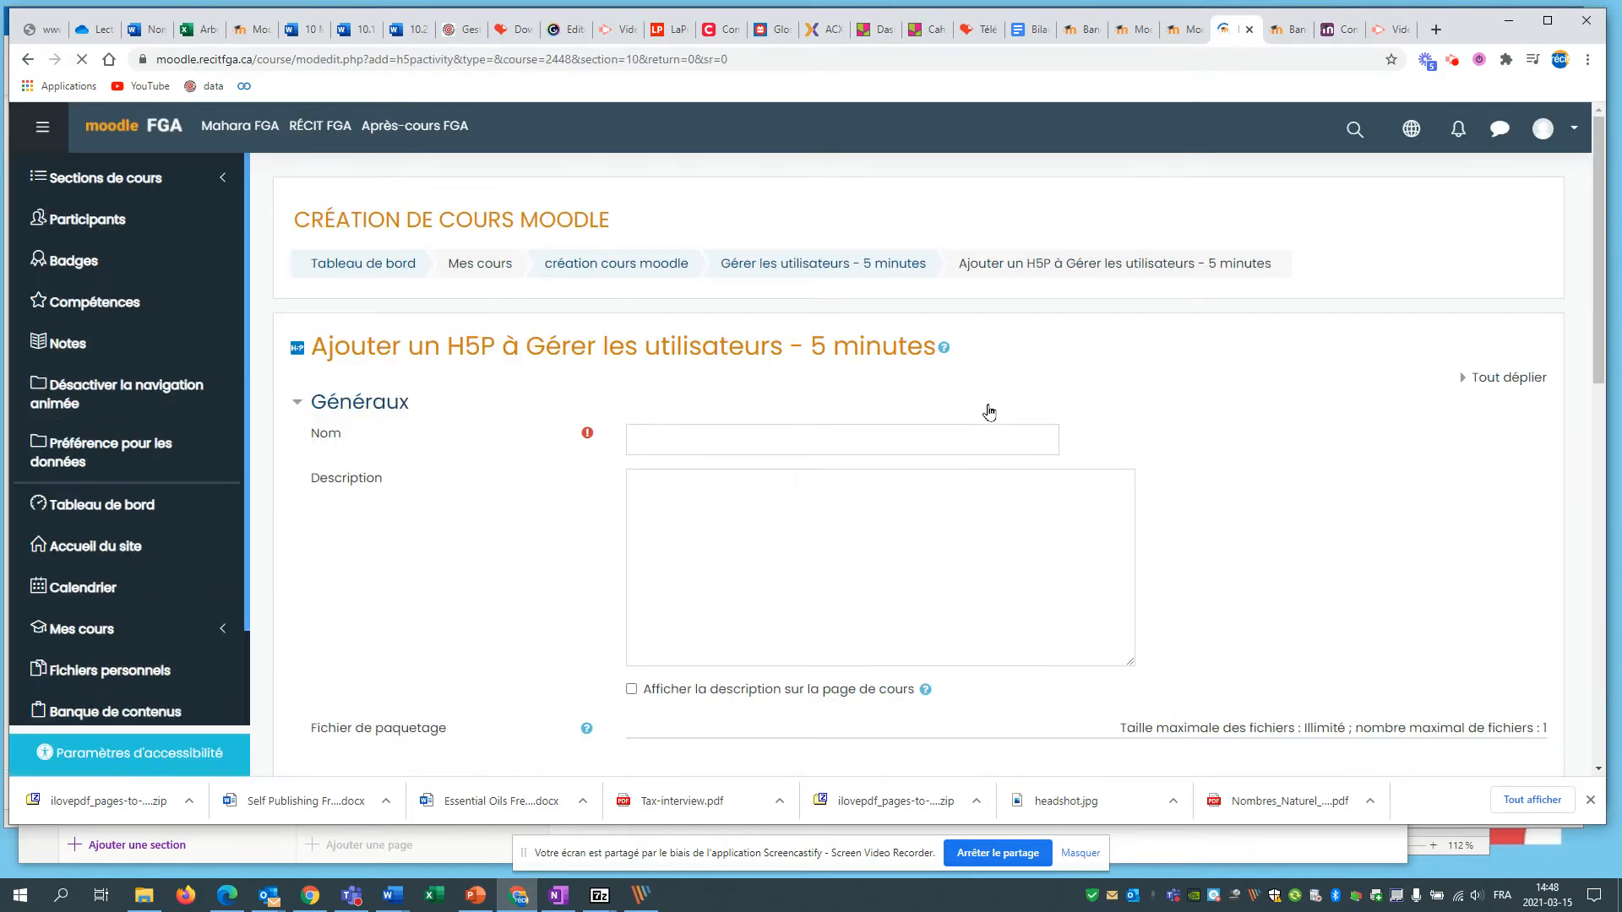
pyautogui.click(828, 440)
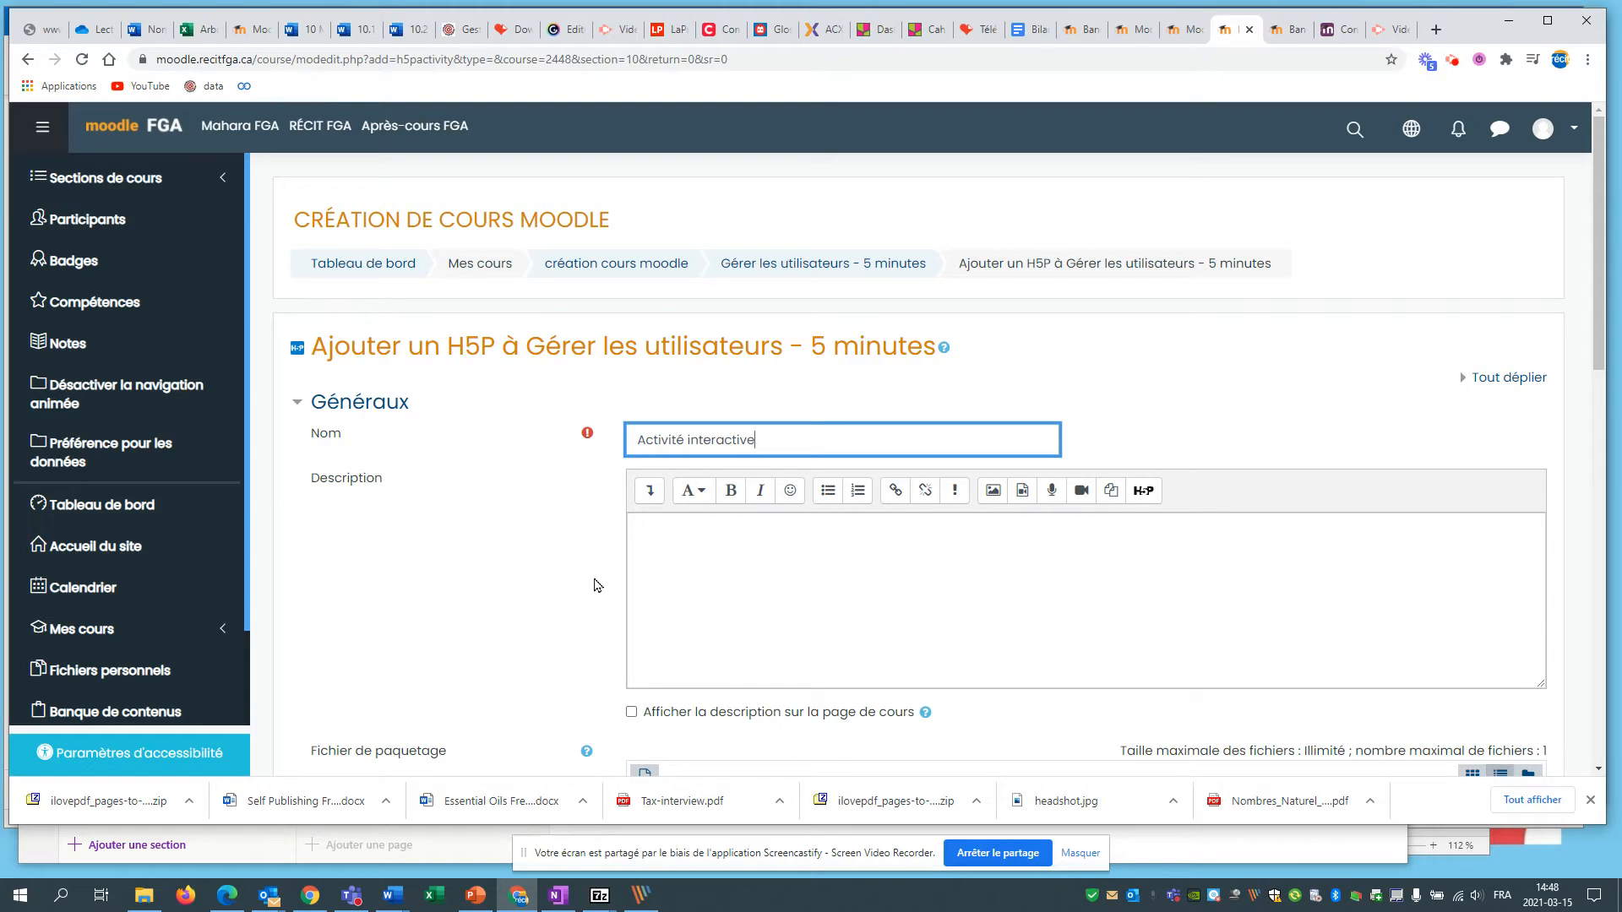
# - Select "Exemple" from the content bank as the activity's package file, keeping a copy of the file, and save and display the activity
pyautogui.scroll(-4, 598, 584)
pyautogui.scroll(-2, 922, 428)
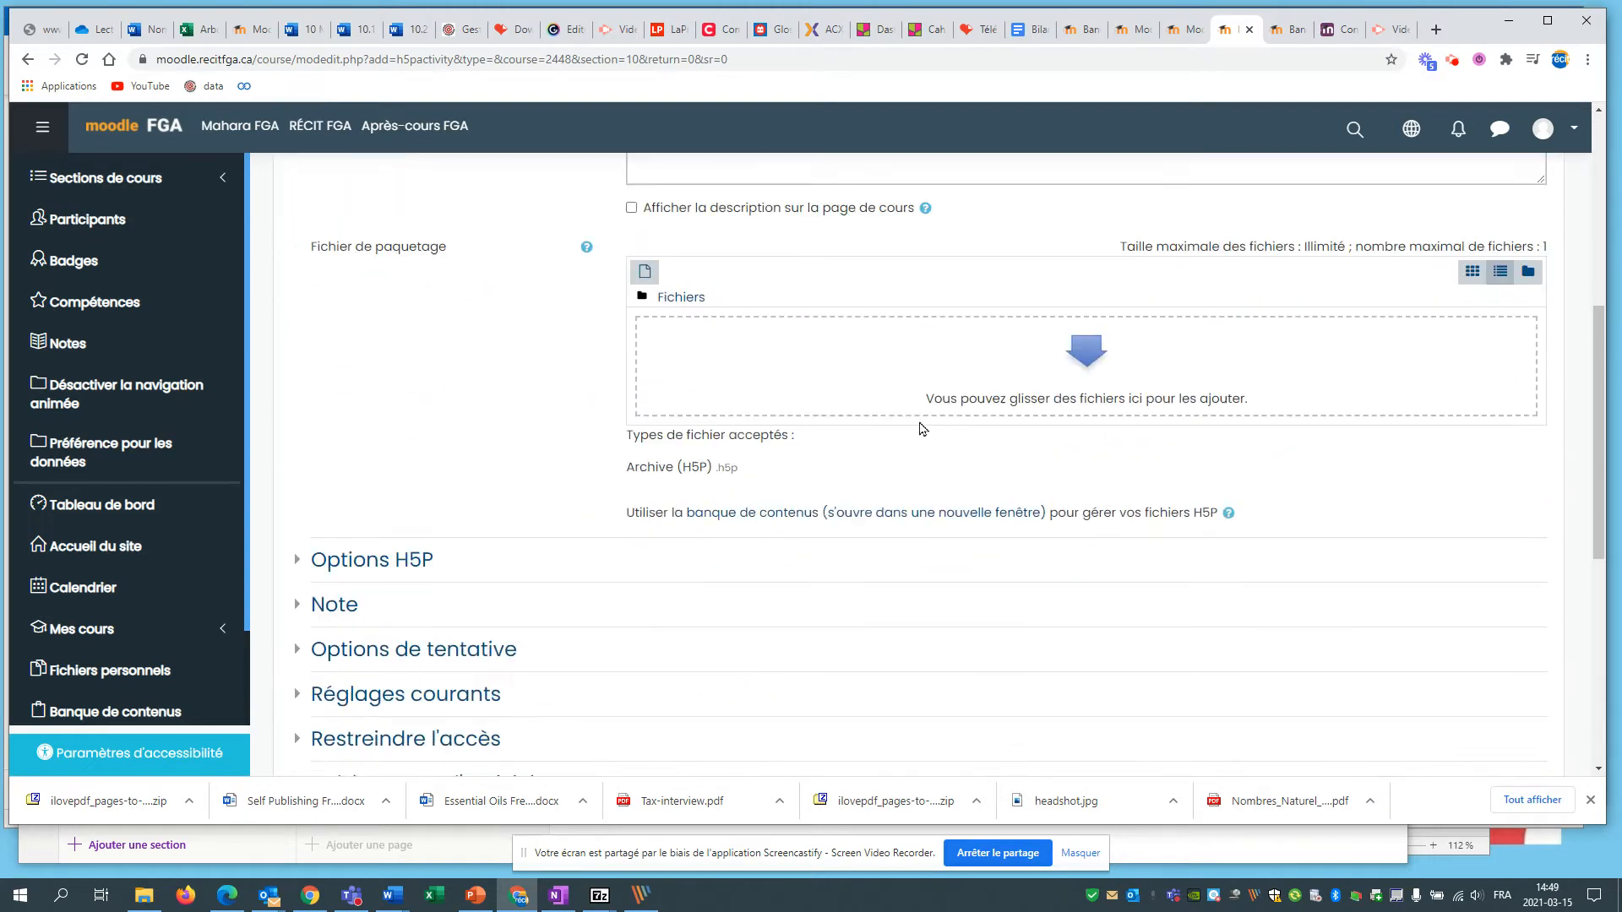
pyautogui.scroll(2, 944, 408)
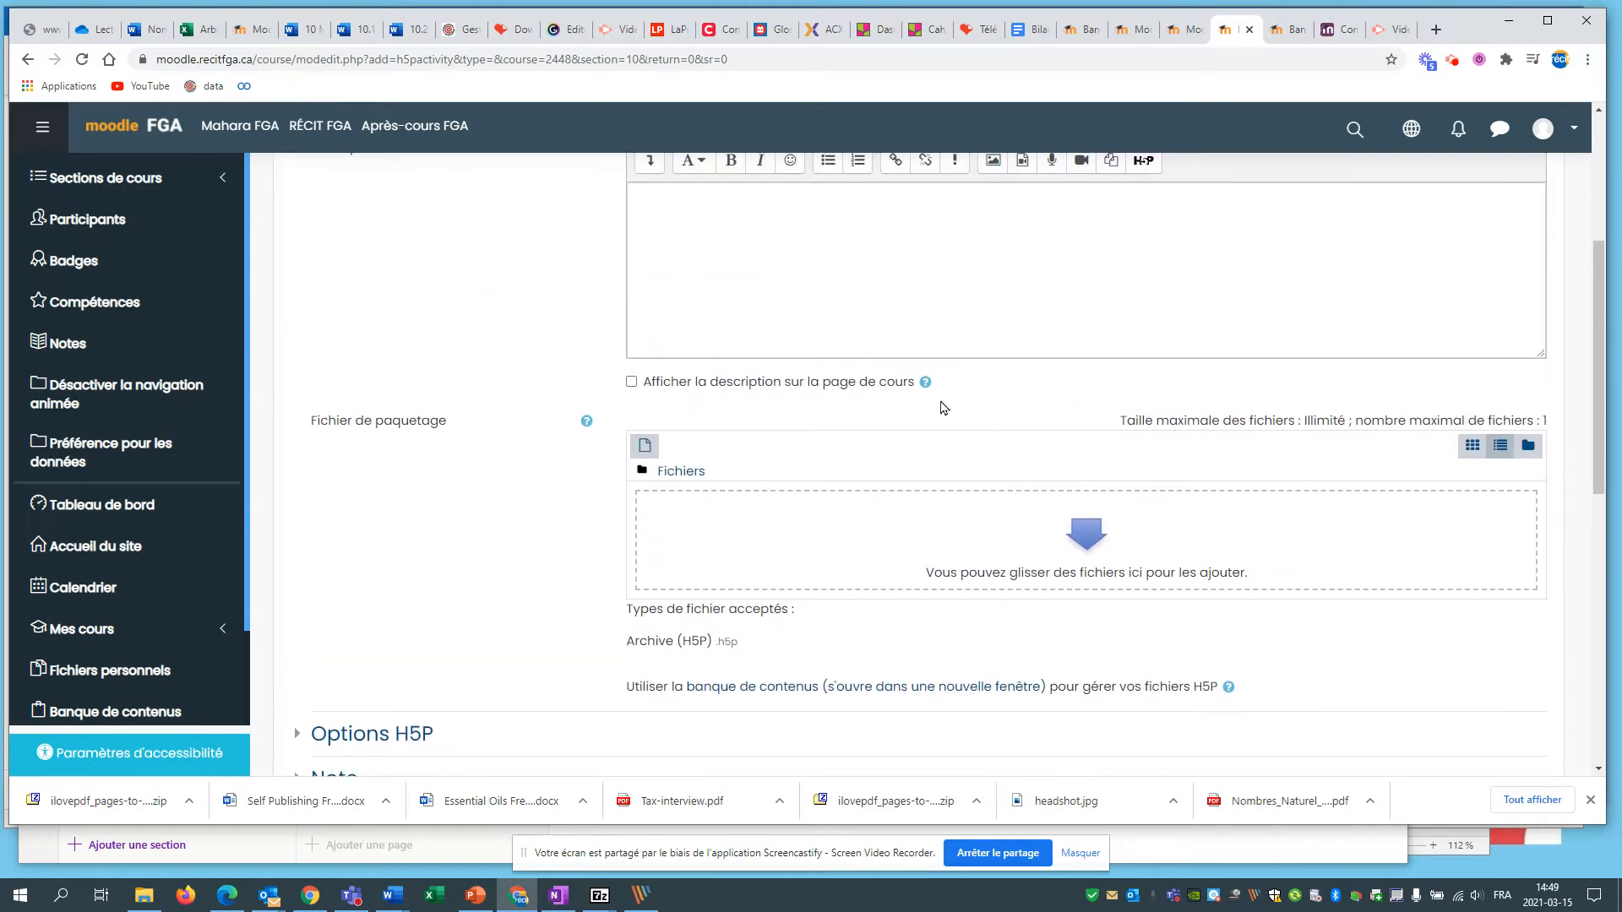
pyautogui.scroll(-1, 845, 482)
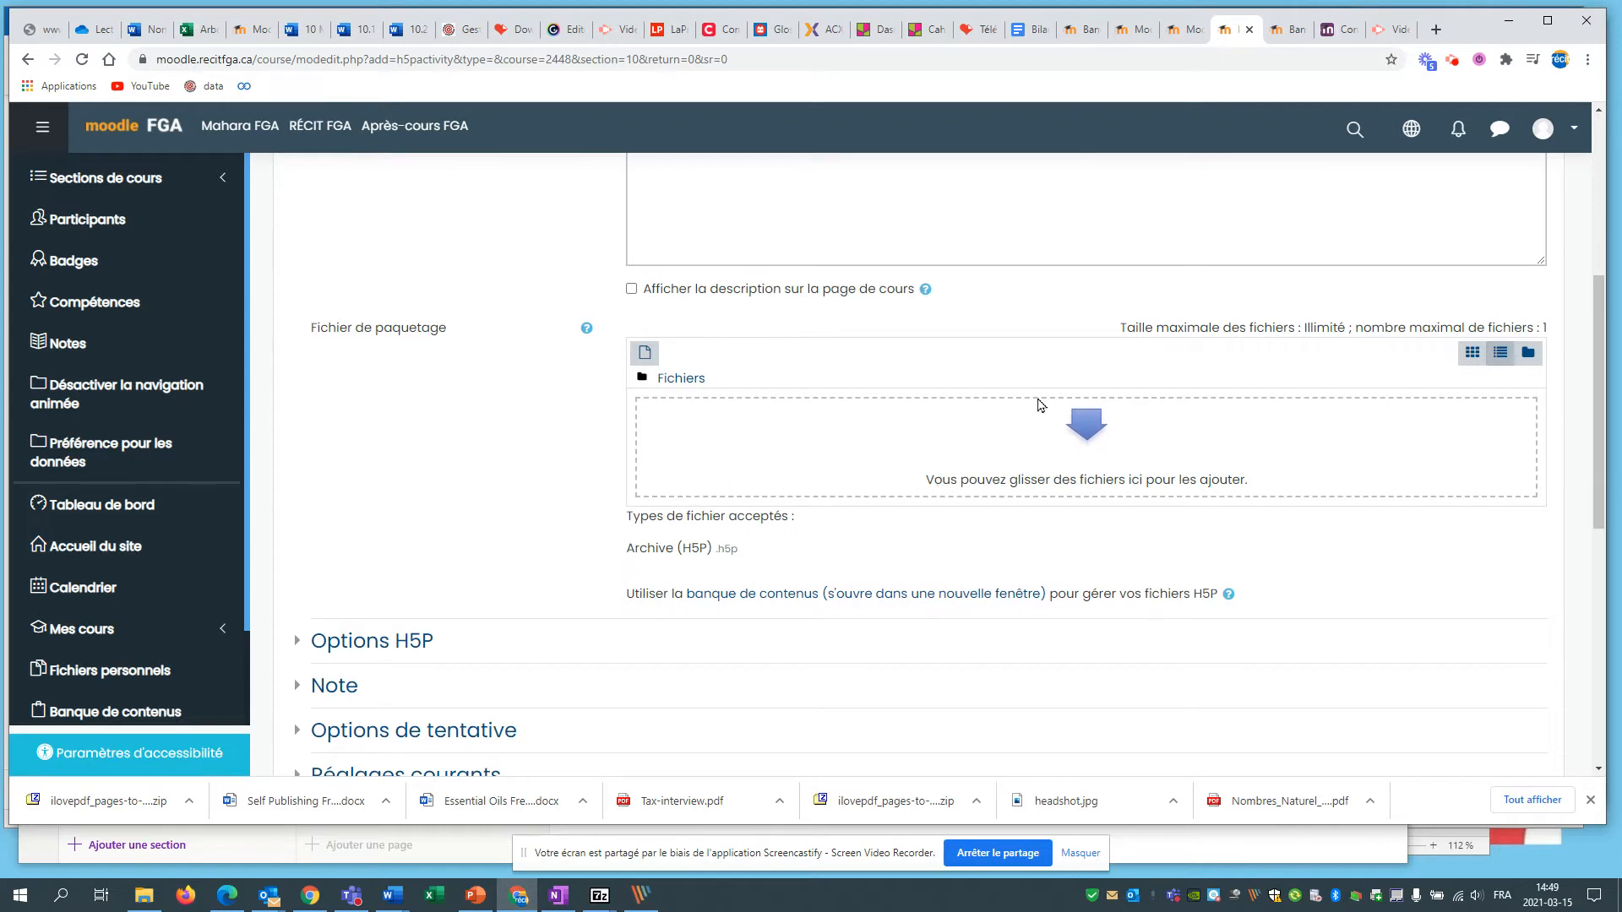
pyautogui.click(1087, 424)
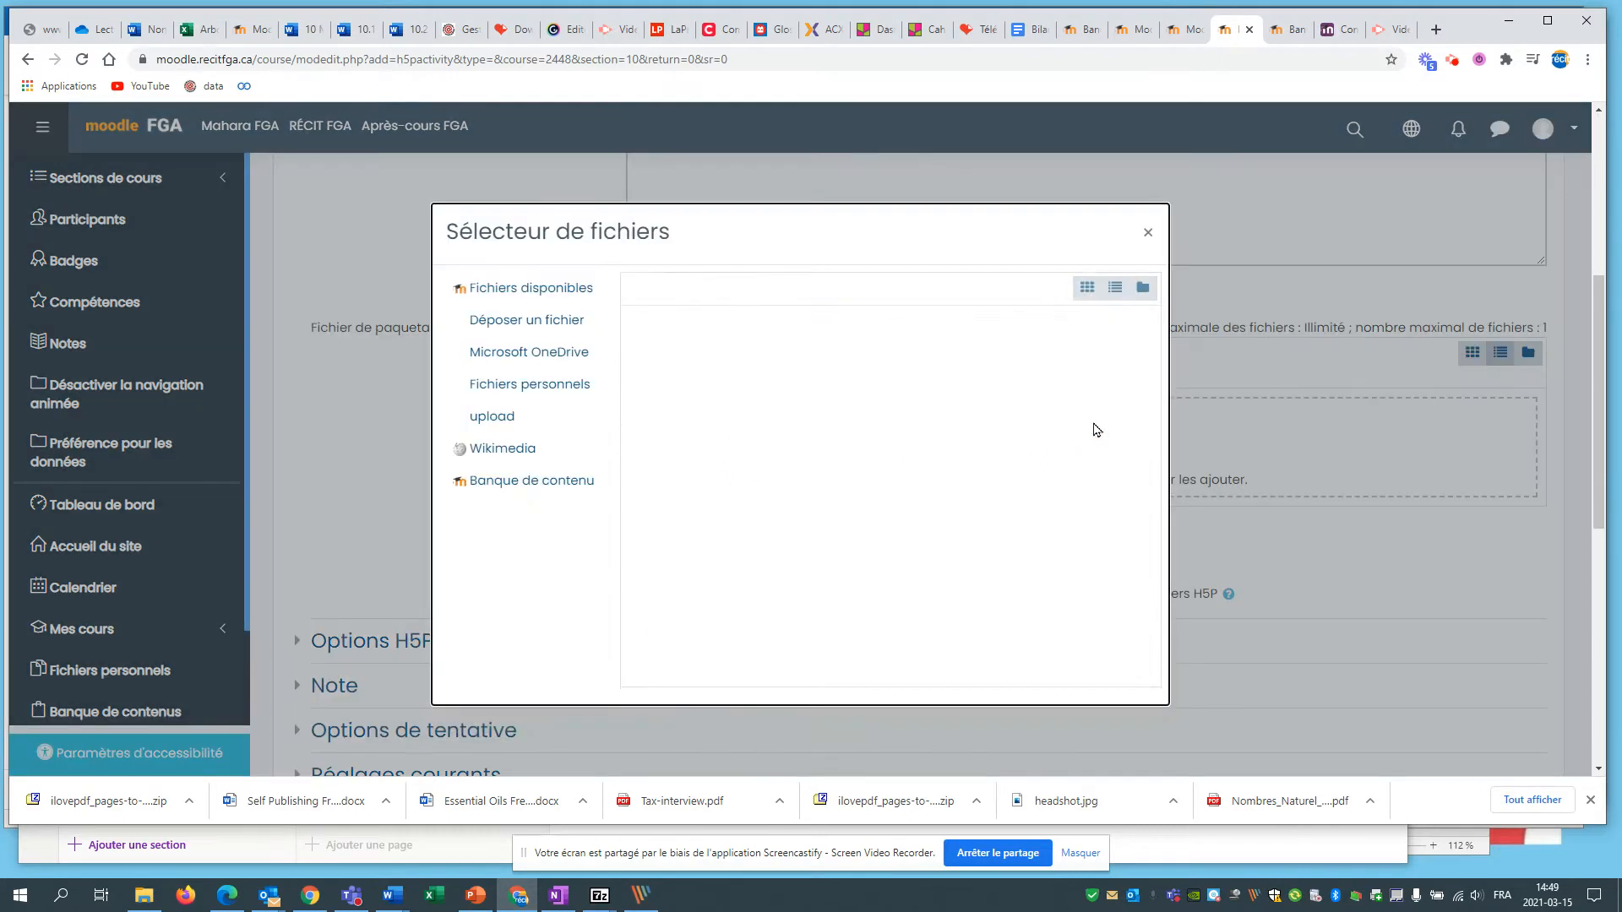
pyautogui.click(560, 322)
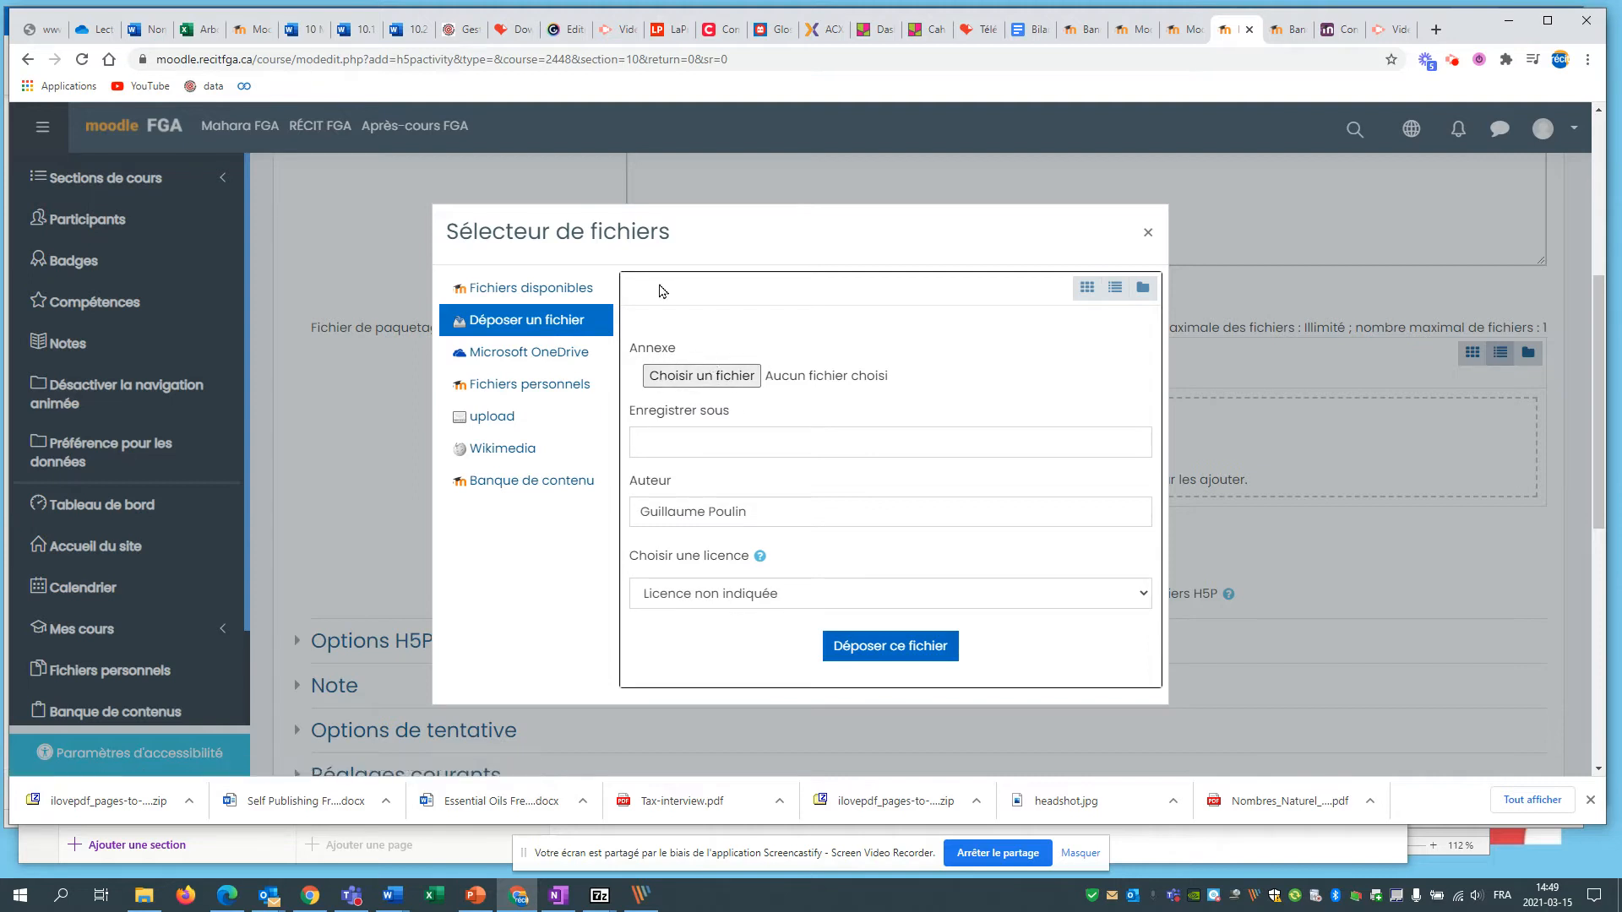
pyautogui.click(554, 483)
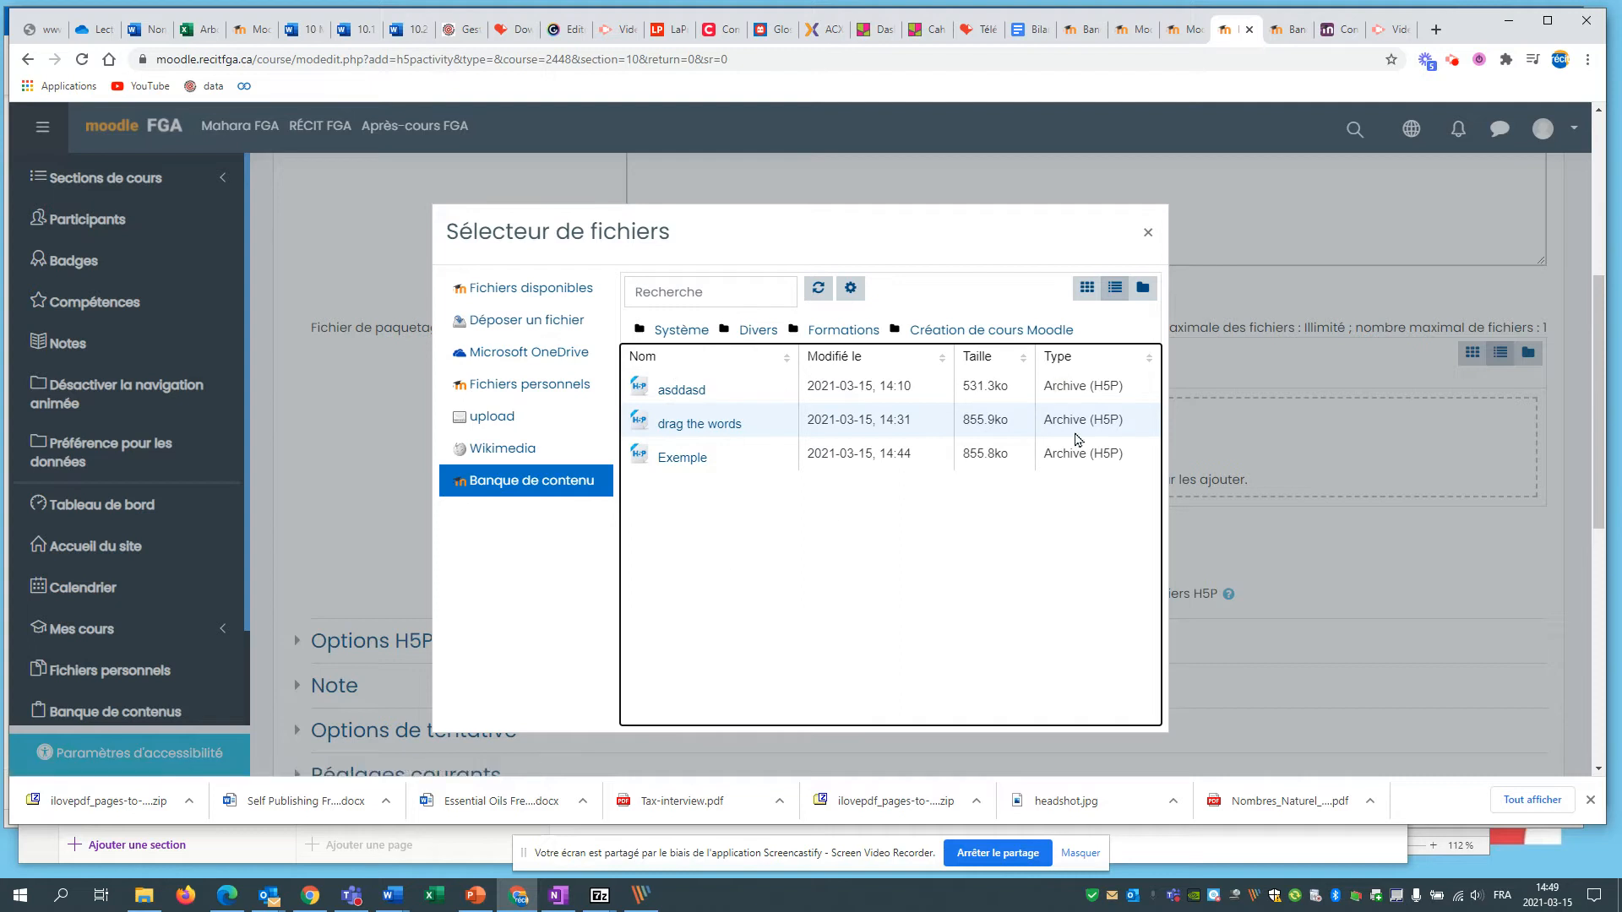
pyautogui.click(680, 458)
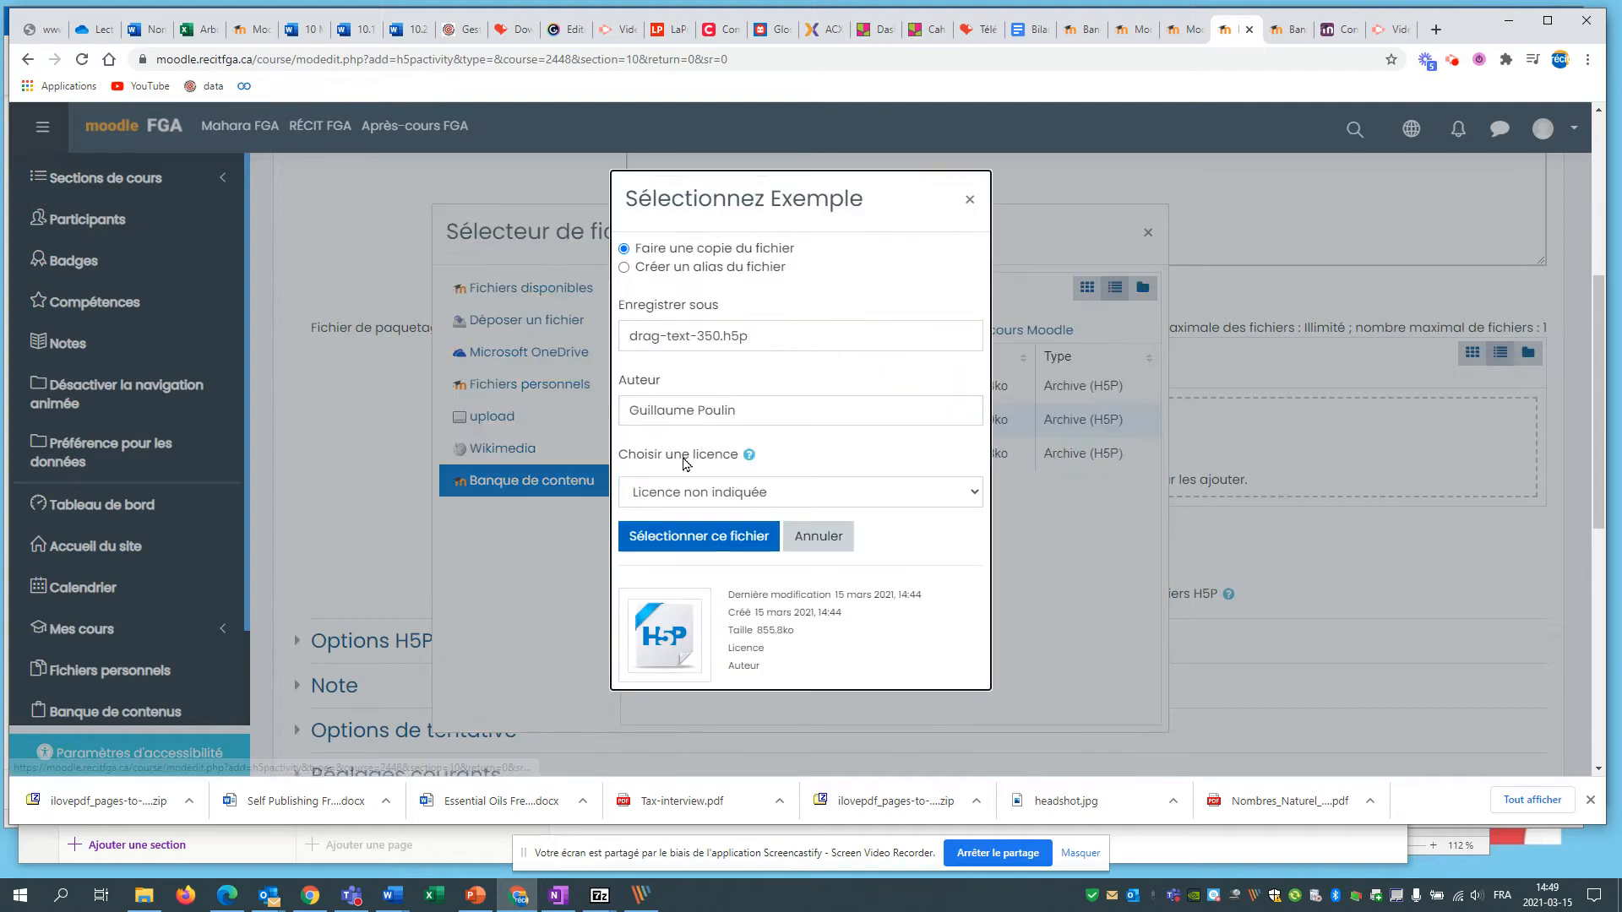
pyautogui.click(719, 547)
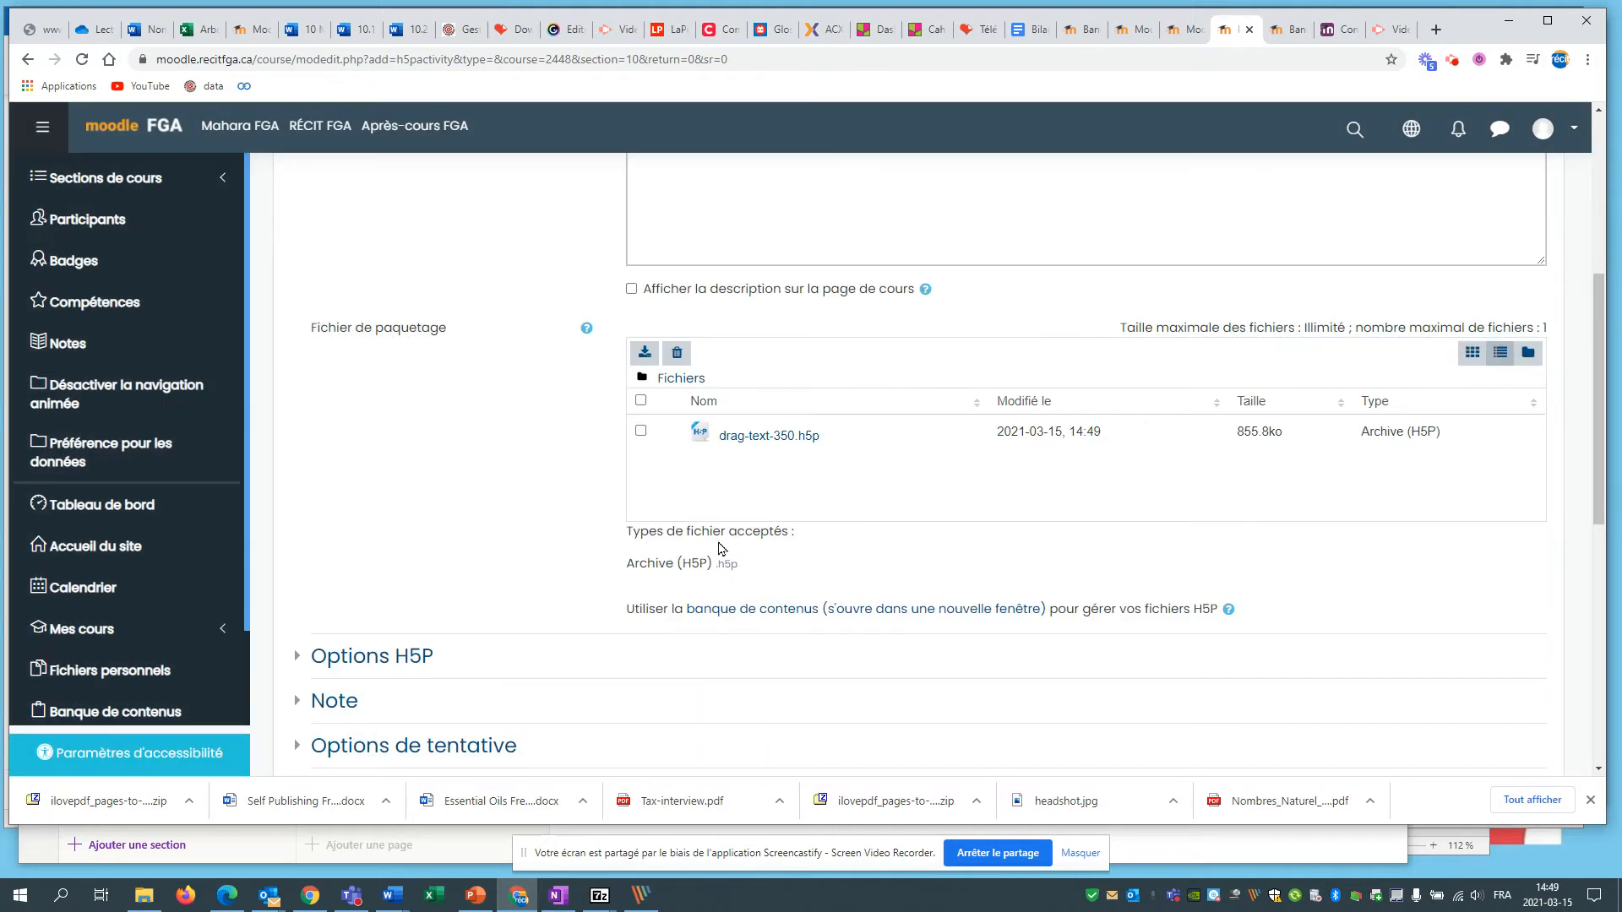
pyautogui.scroll(-5, 557, 539)
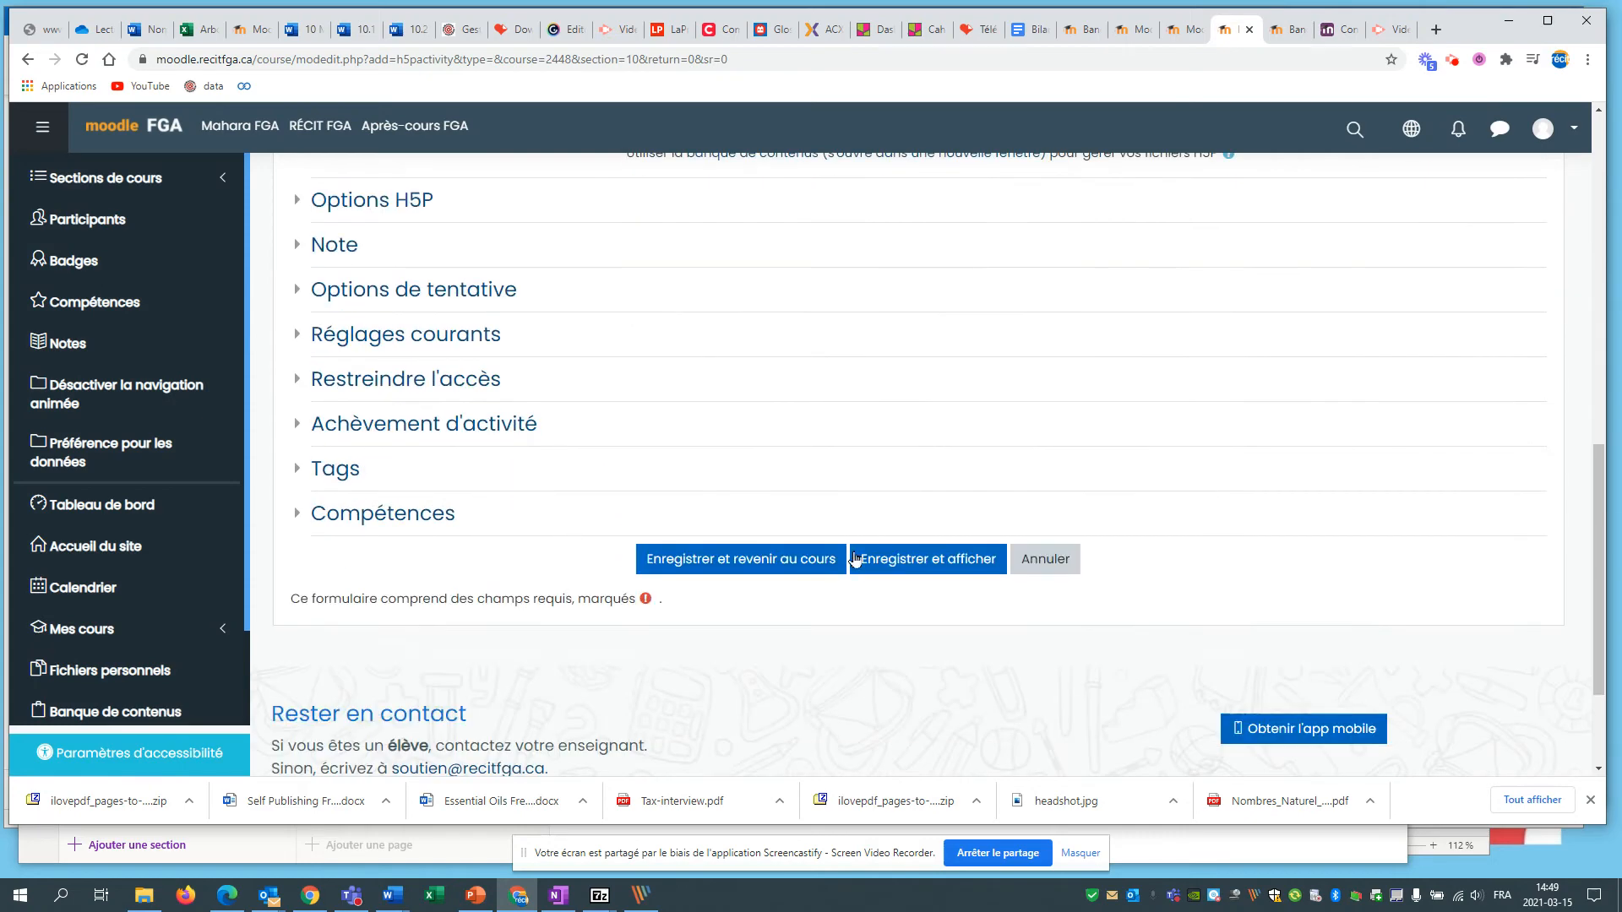
pyautogui.click(960, 566)
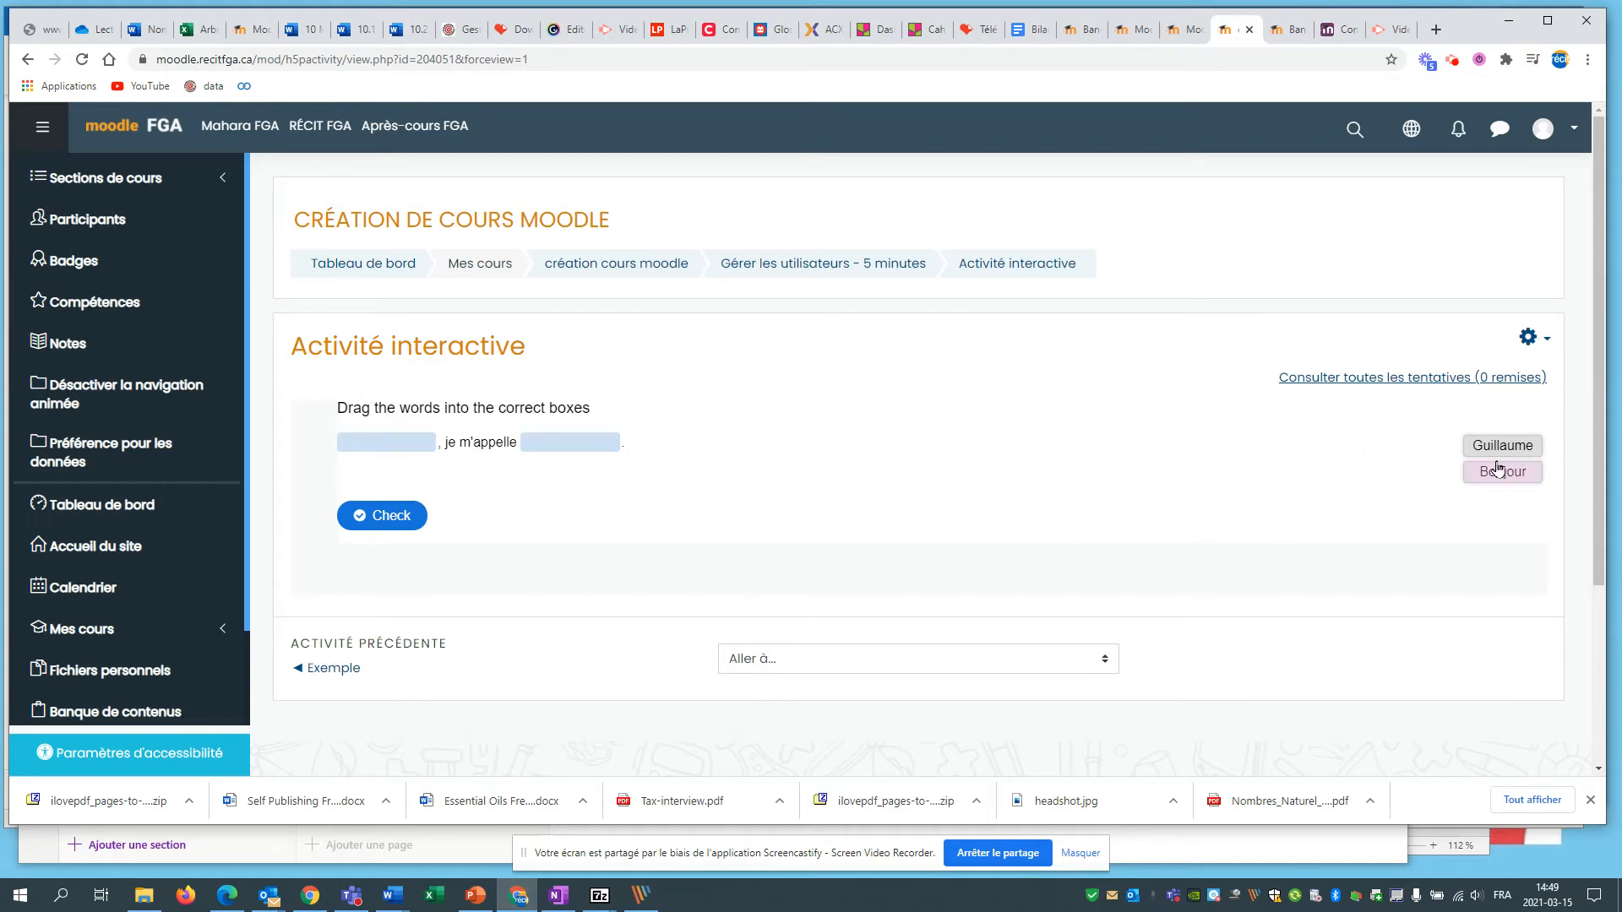
# - Complete the exercise by placing "Bonjour" in the first blank and the first name in the second, and check the answers
pyautogui.moveTo(1498, 469); pyautogui.dragTo(406, 444)
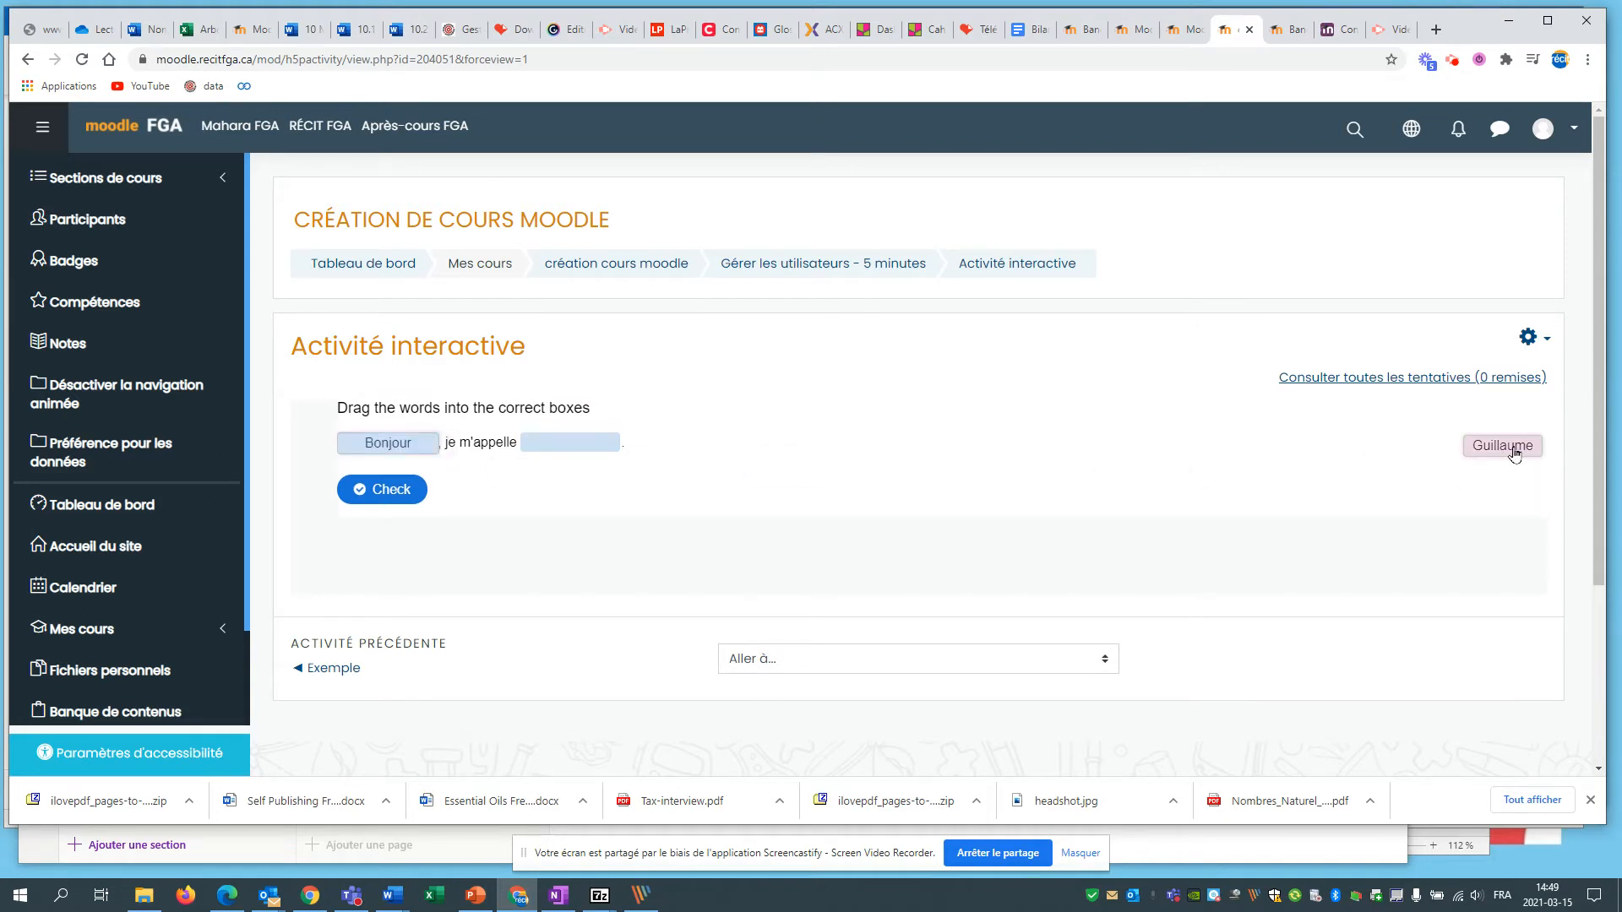
pyautogui.moveTo(1514, 453); pyautogui.dragTo(559, 495)
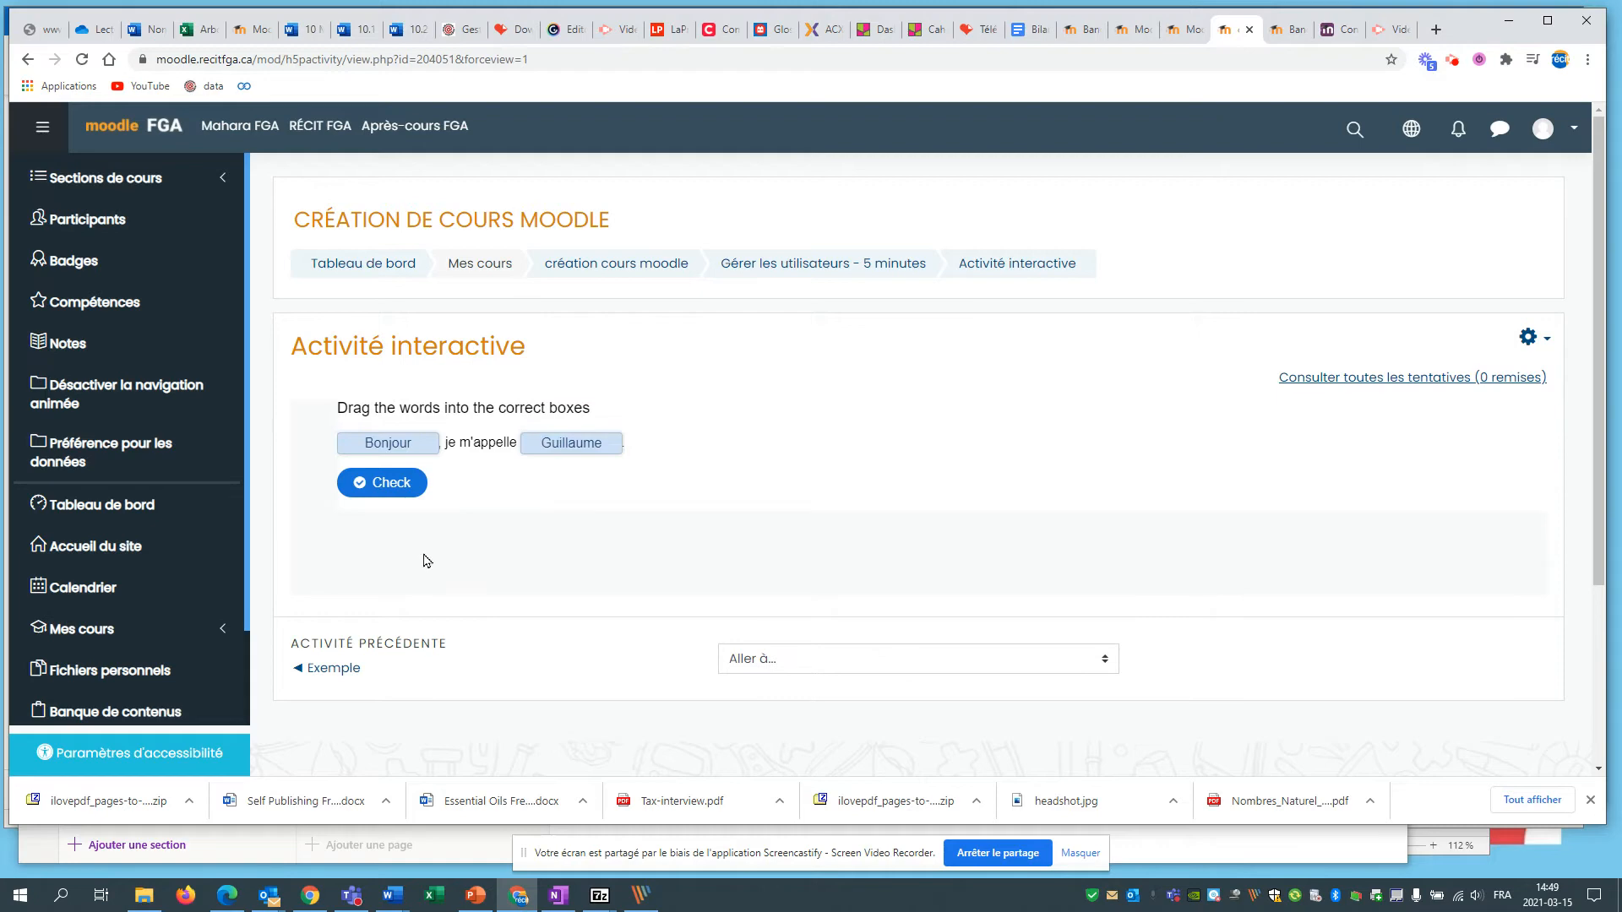
pyautogui.click(385, 483)
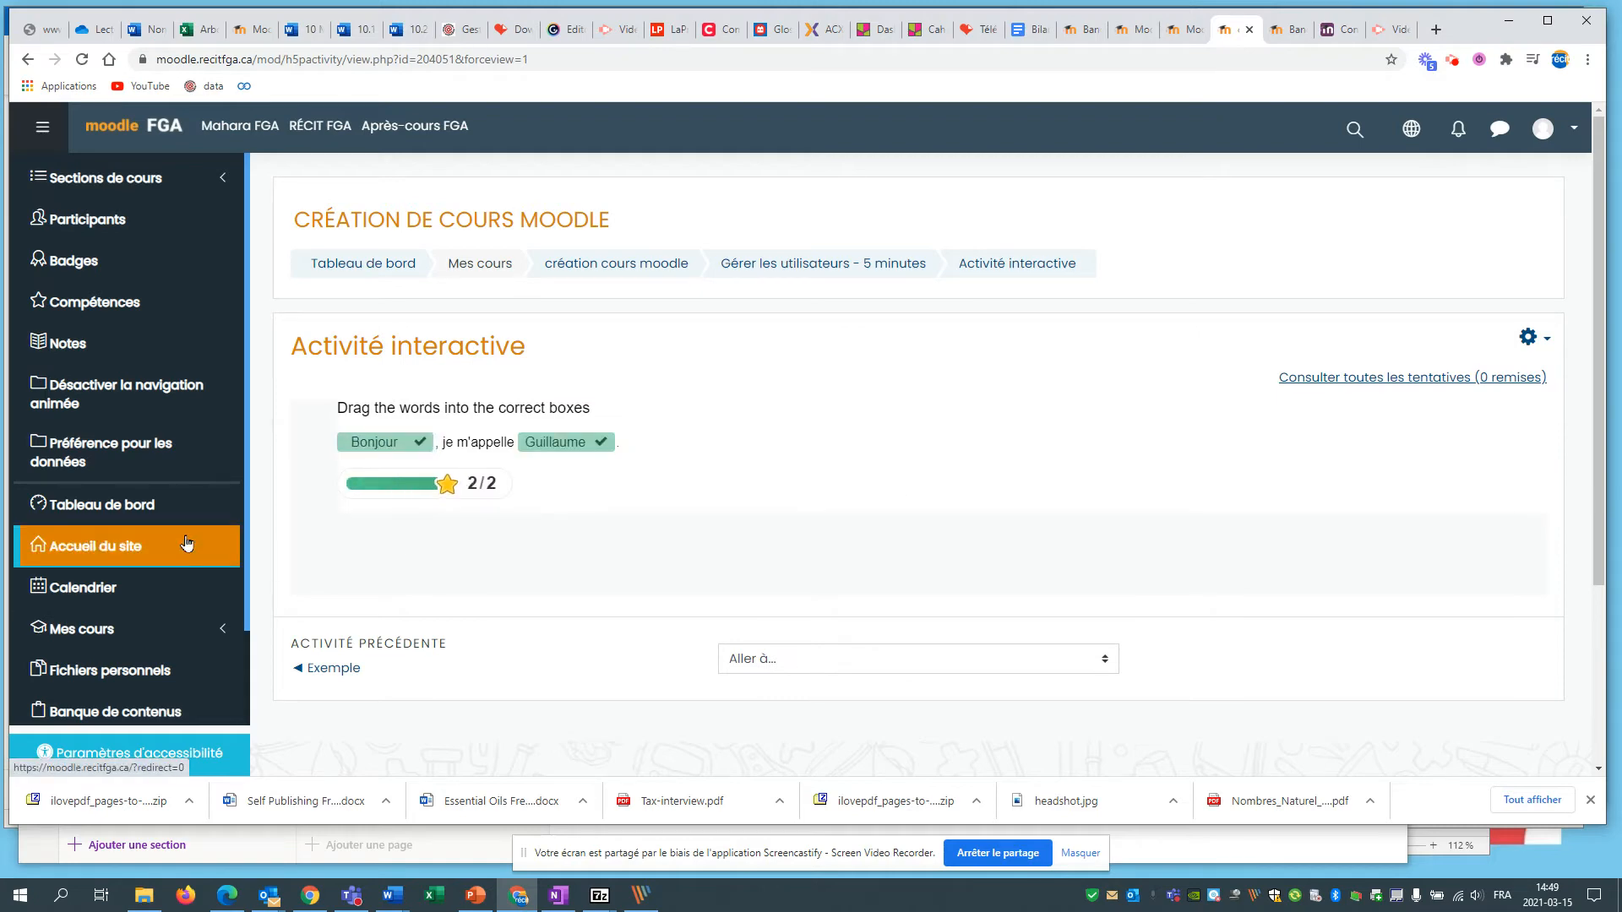
# - Open the content "Exemple" from the course's Banque de contenus for editing
pyautogui.scroll(-2, 692, 479)
pyautogui.scroll(2, 692, 479)
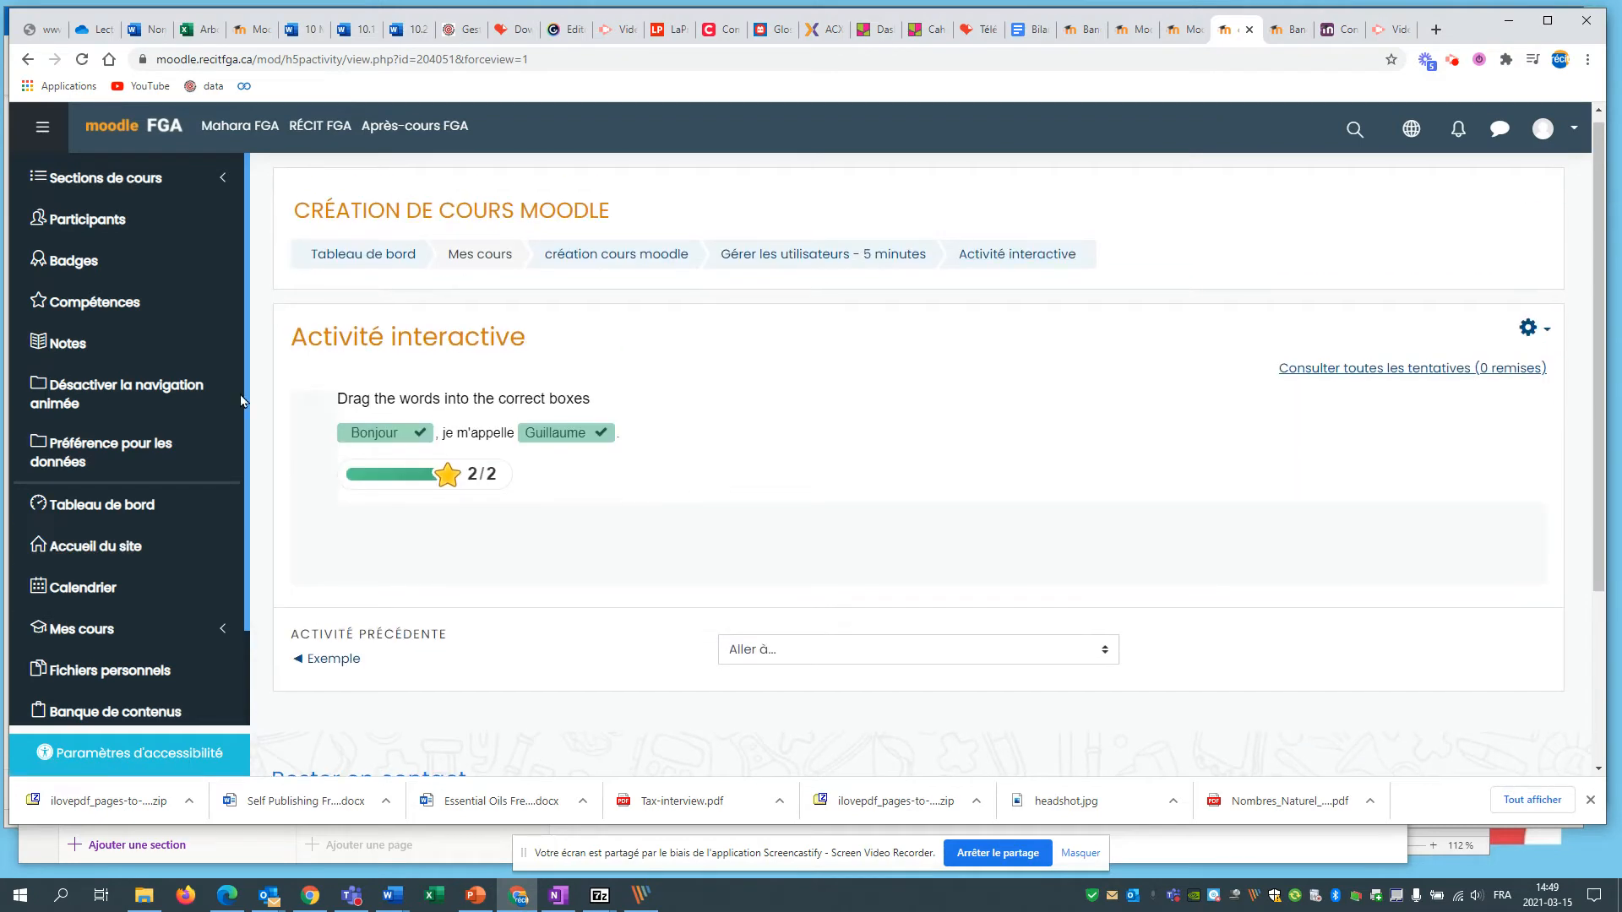
pyautogui.scroll(-2, 84, 355)
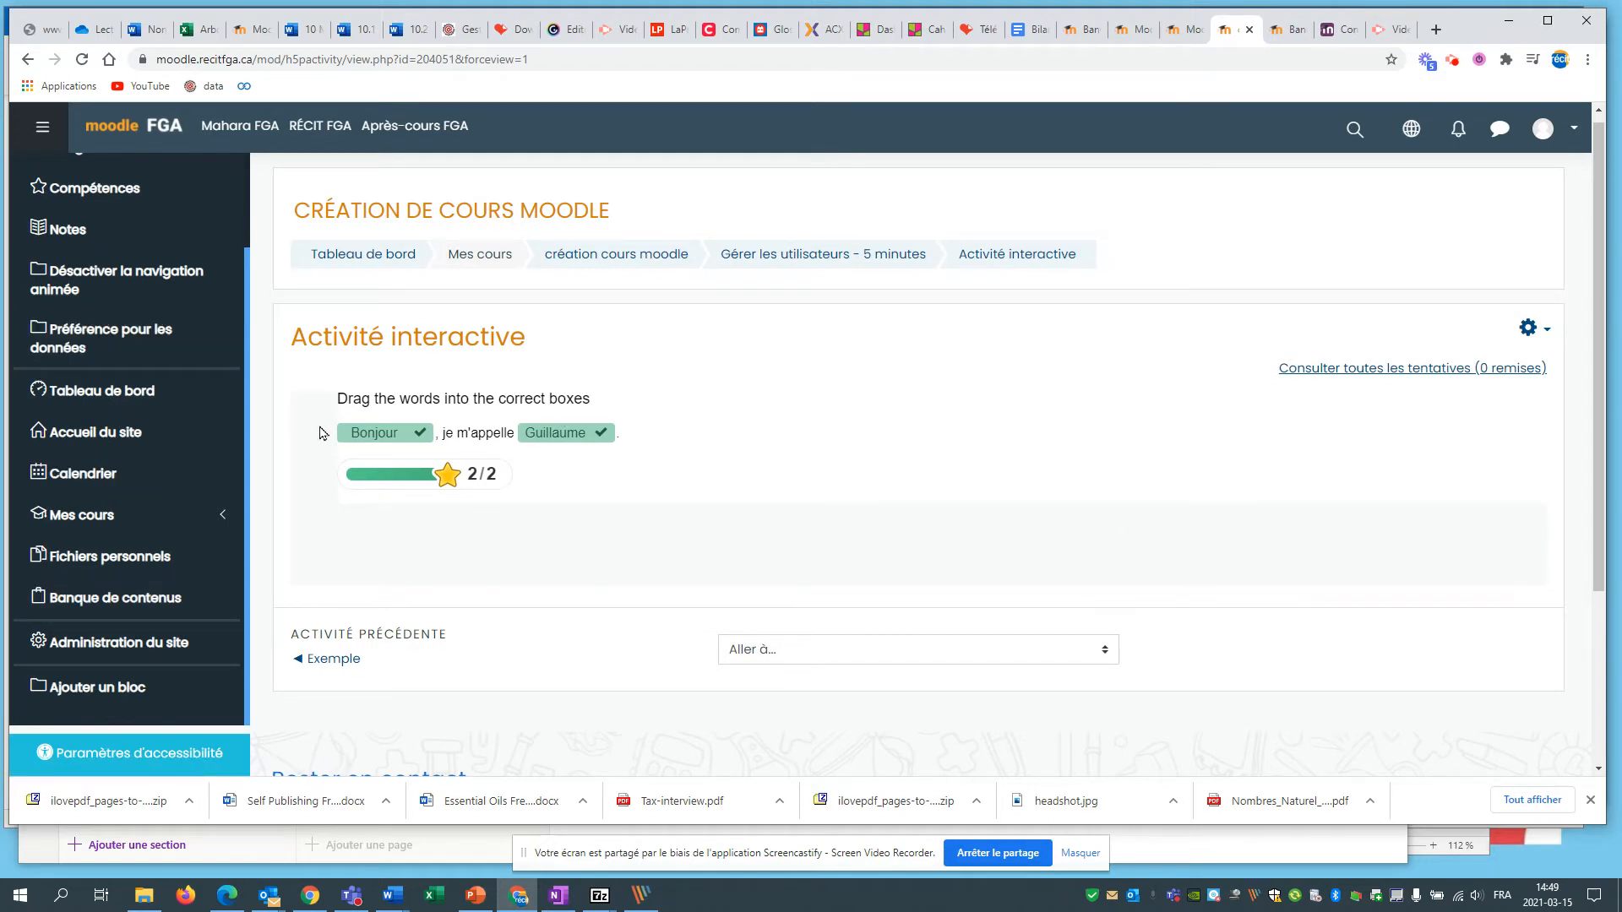
pyautogui.click(129, 600)
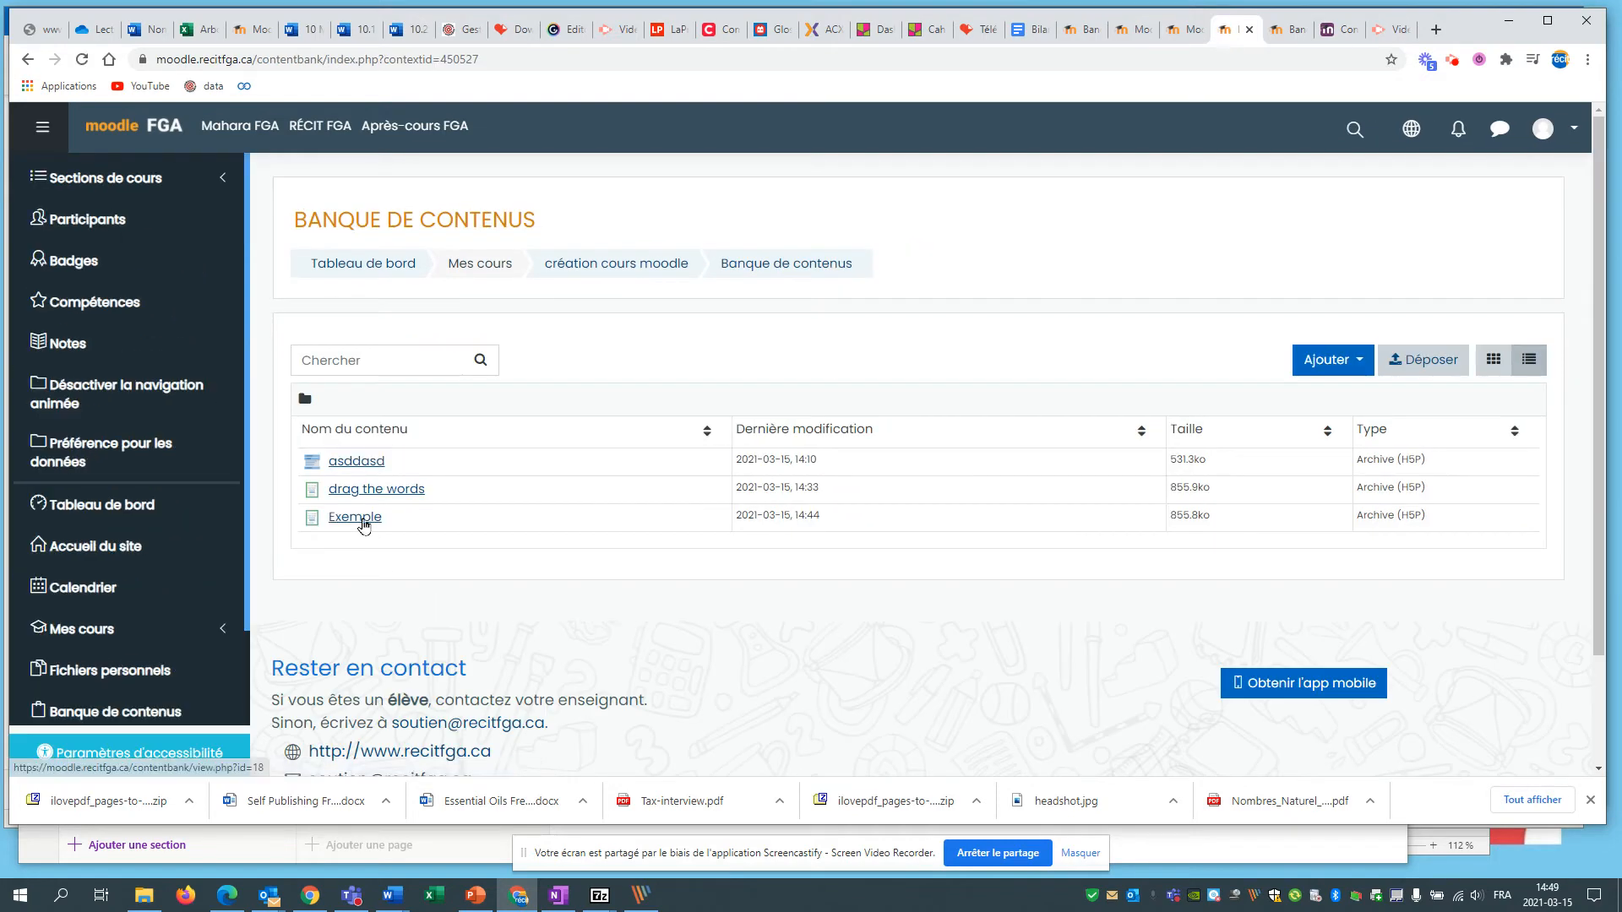
pyautogui.click(360, 519)
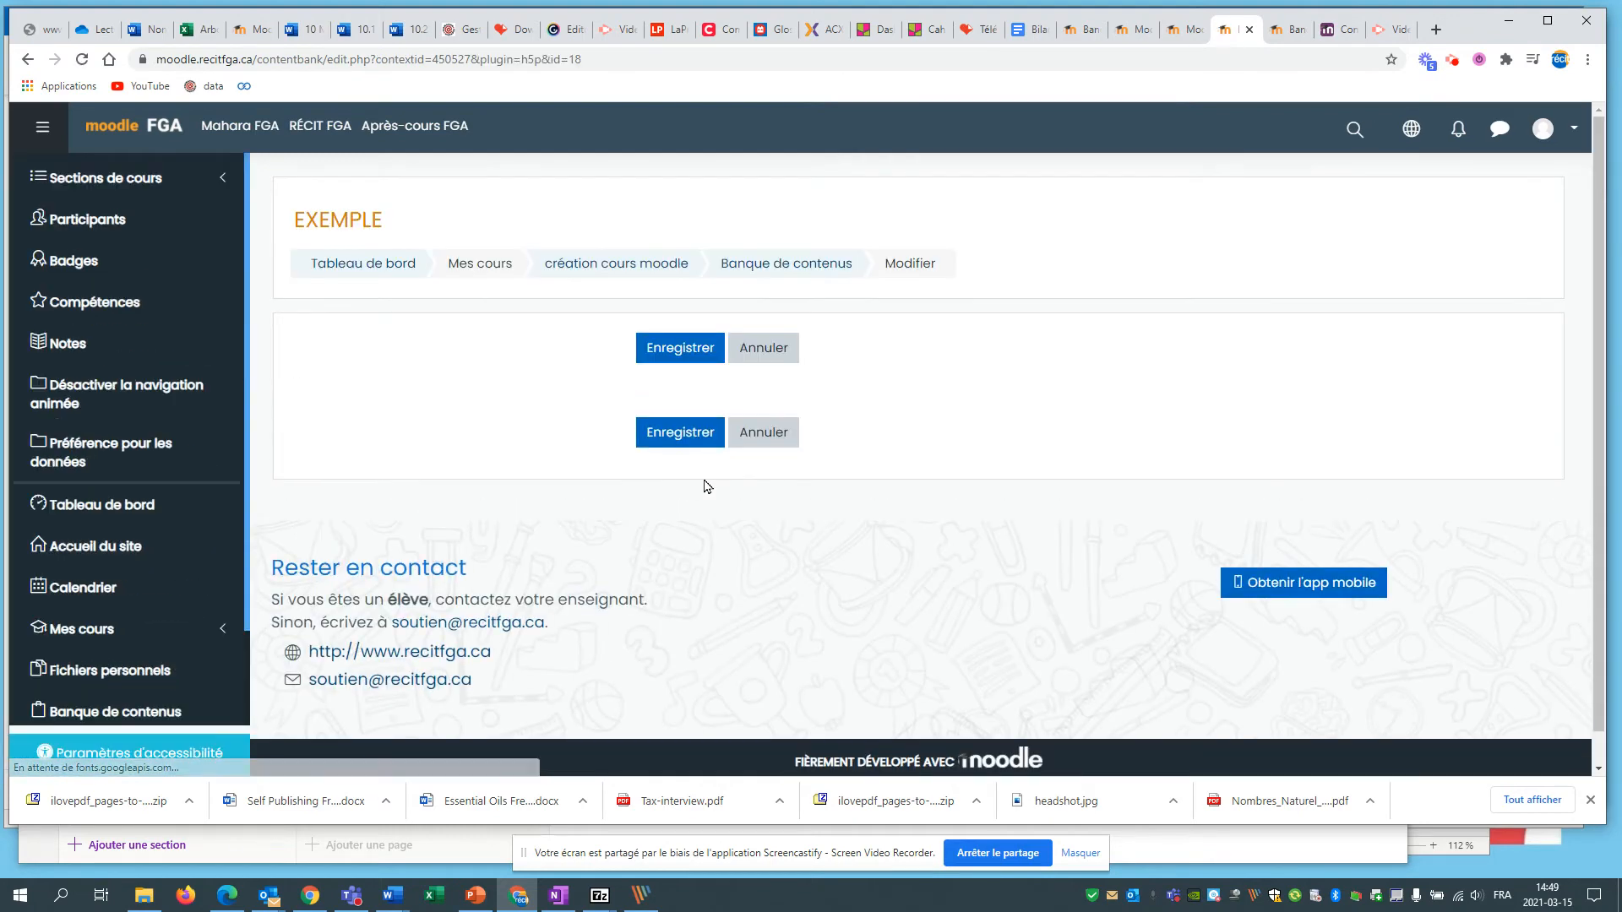
pyautogui.scroll(-4, 680, 523)
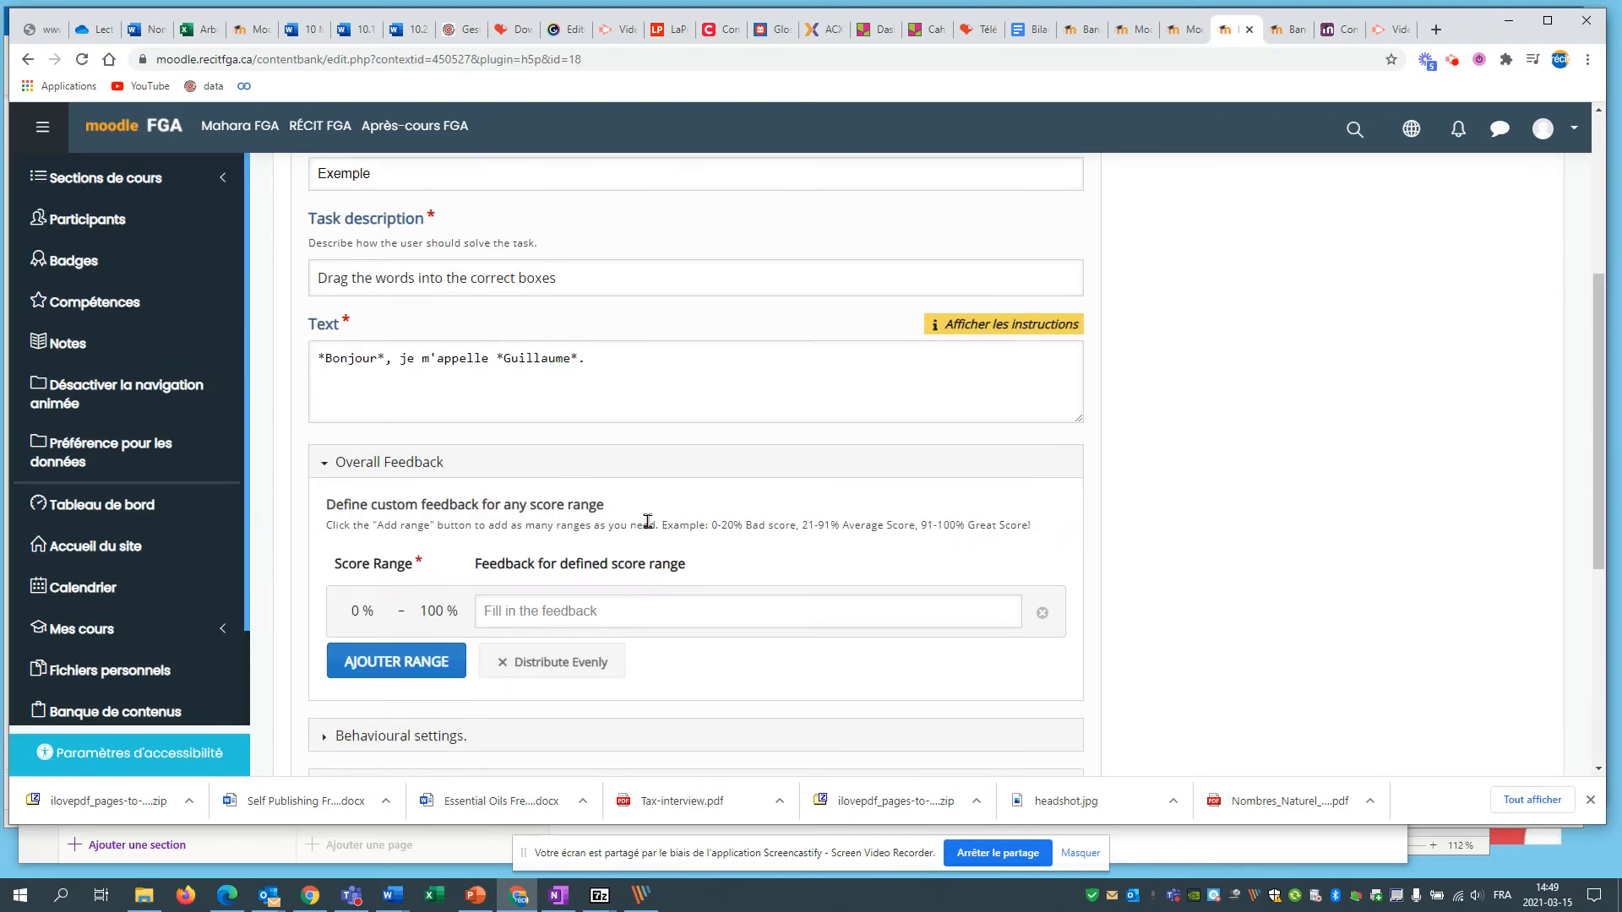
# - Replace the first name between the asterisks in the exercise's Text with a different first name and save the content
pyautogui.click(572, 361)
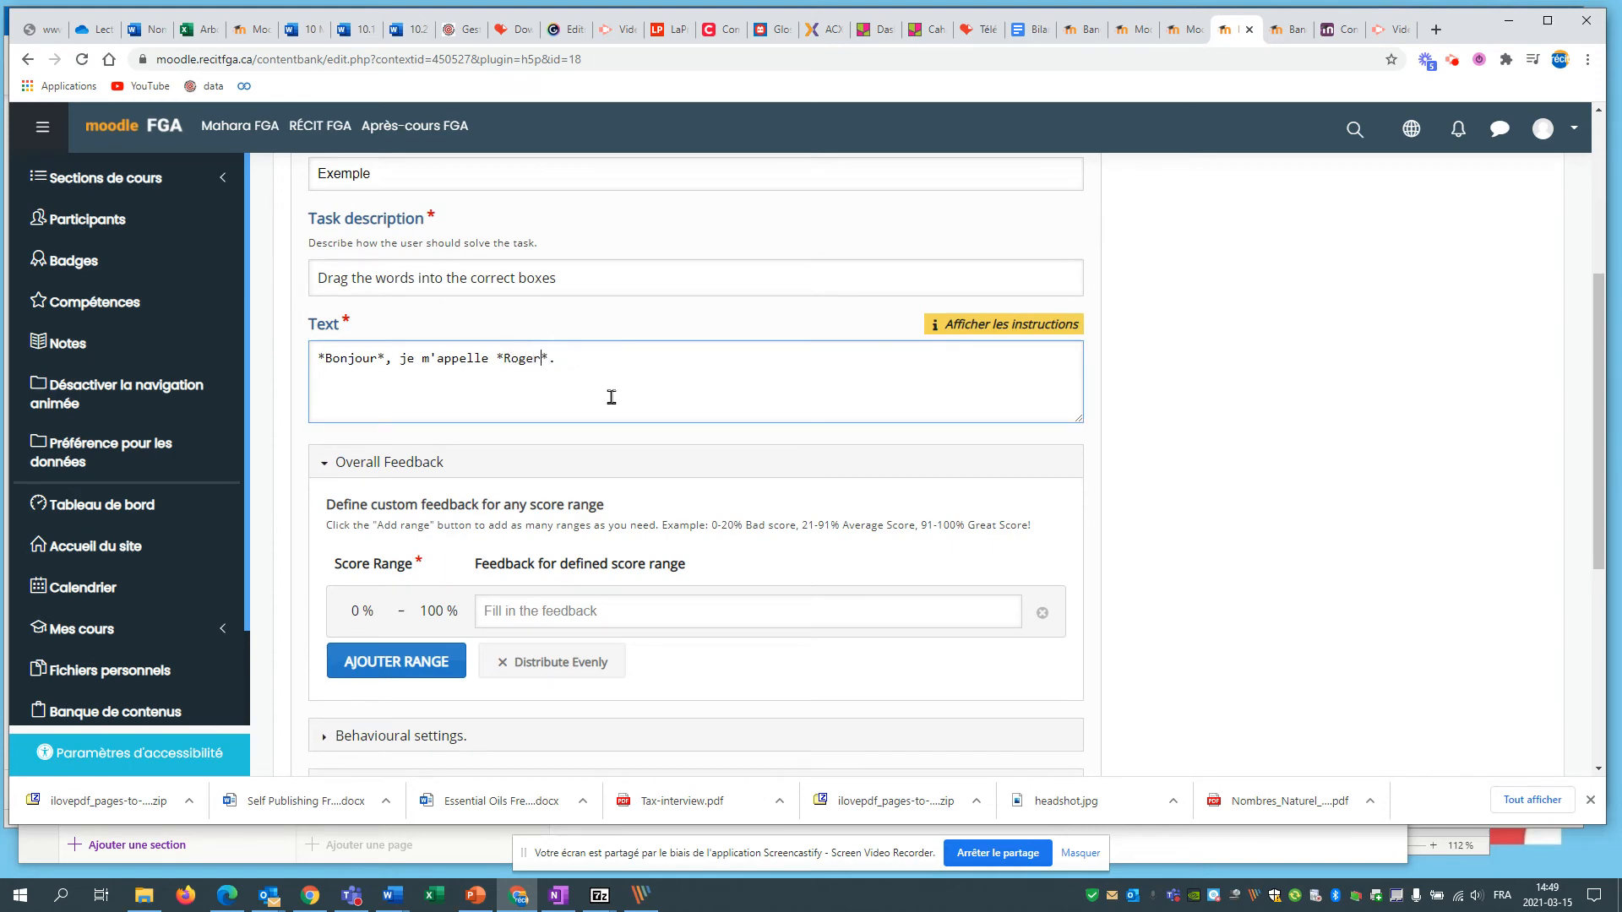
pyautogui.click(1120, 474)
pyautogui.scroll(-5, 596, 557)
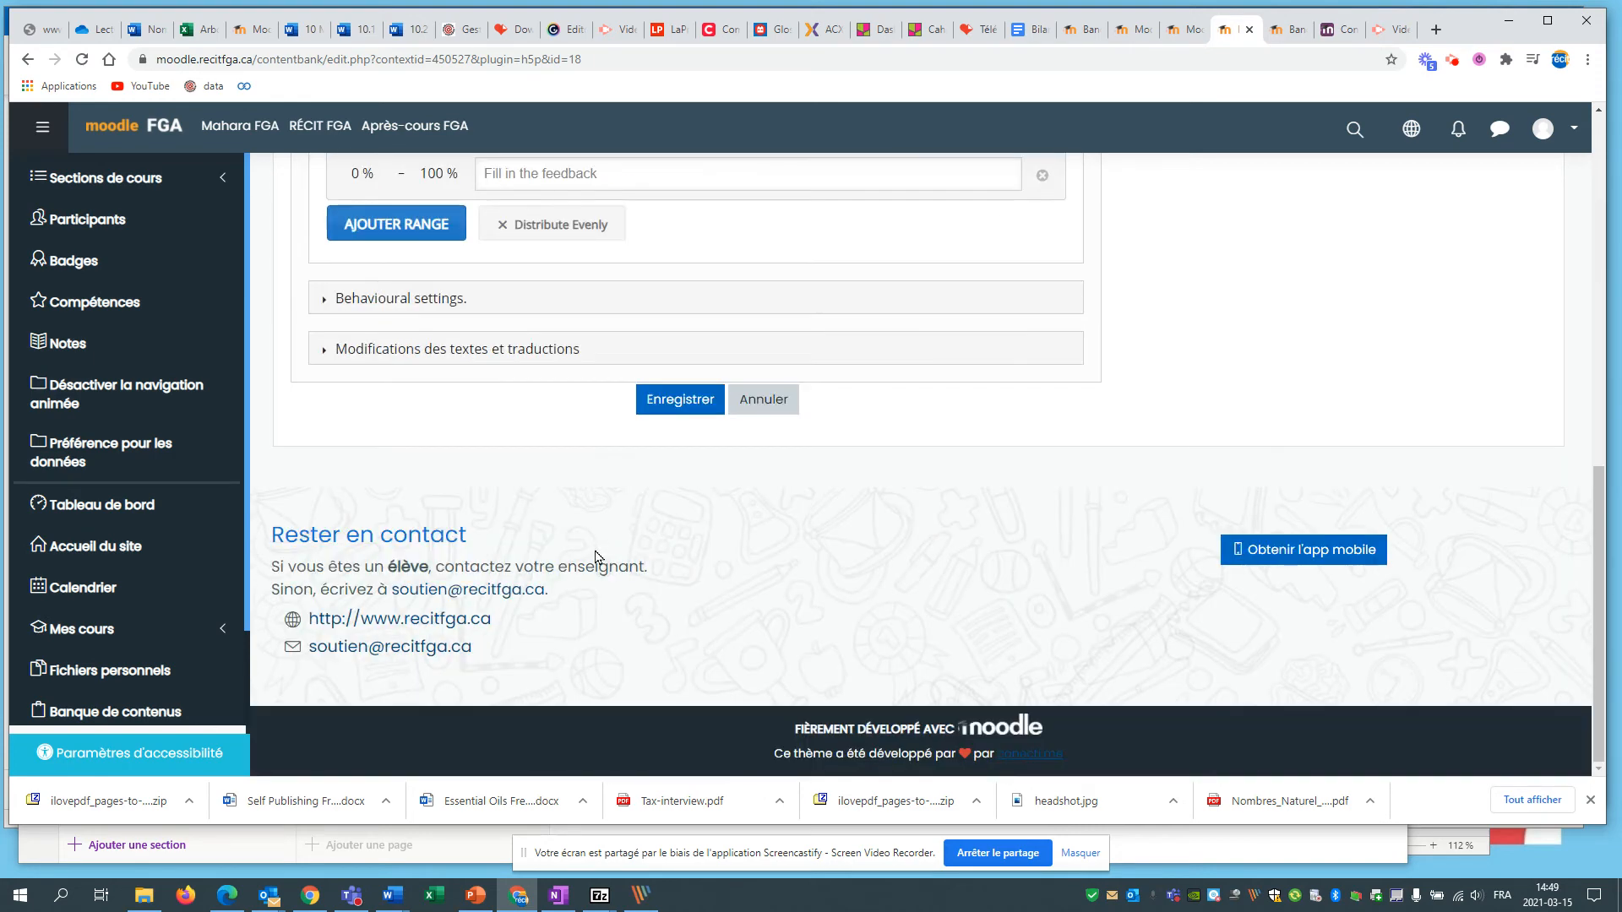
pyautogui.click(666, 403)
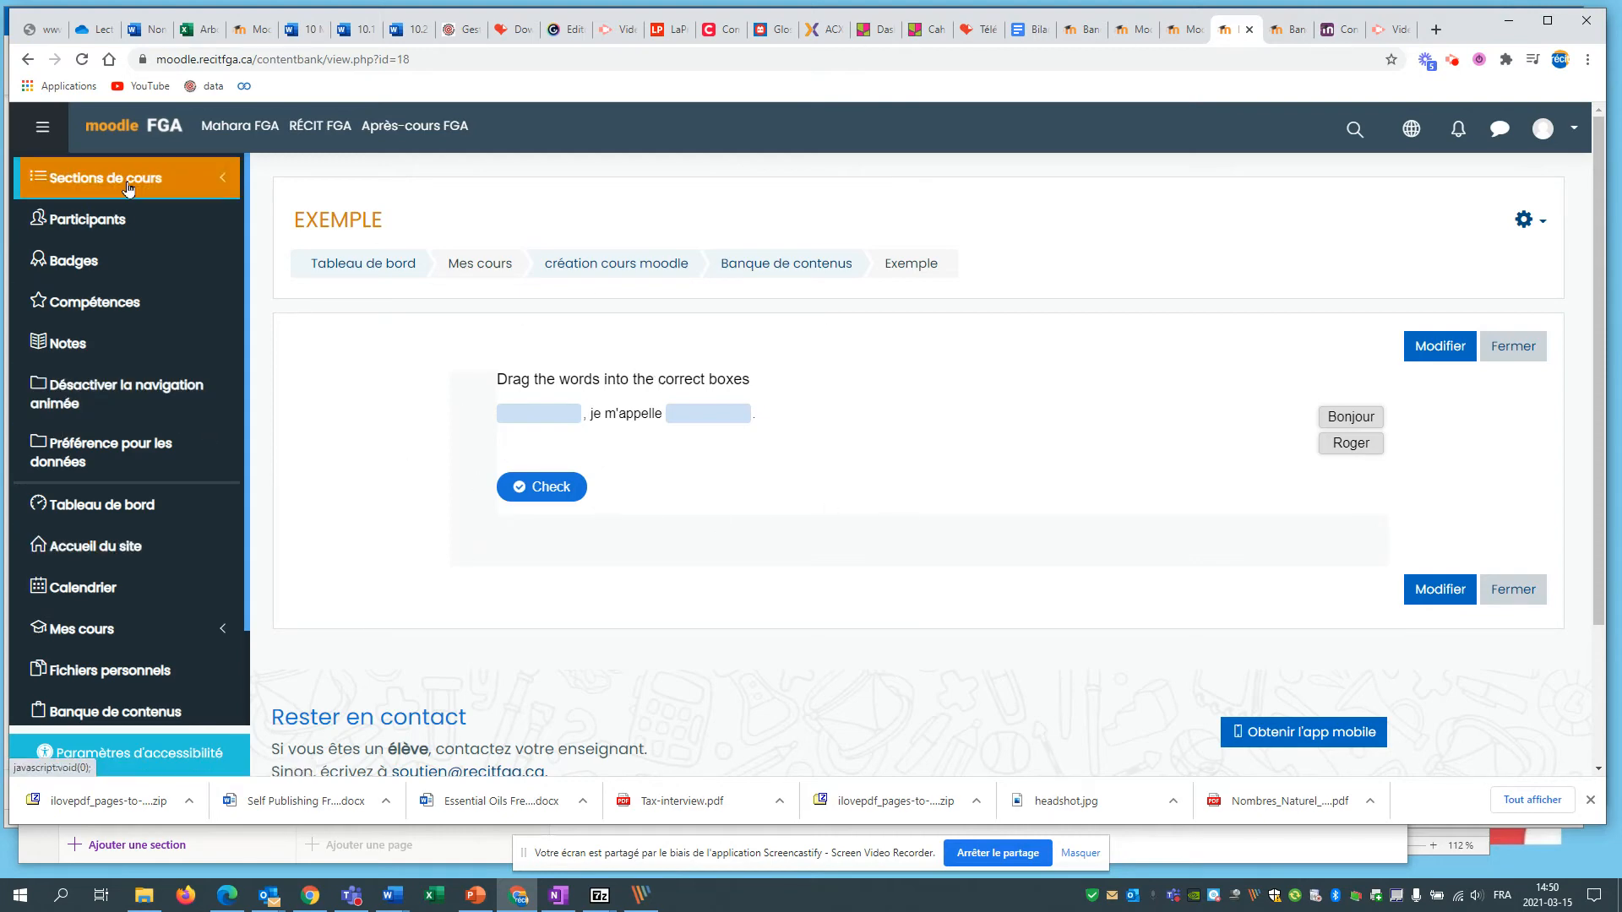
# - Return to the course and open "Activité interactive" in the section "Gérer les utilisateurs - 5 minutes"
pyautogui.click(651, 267)
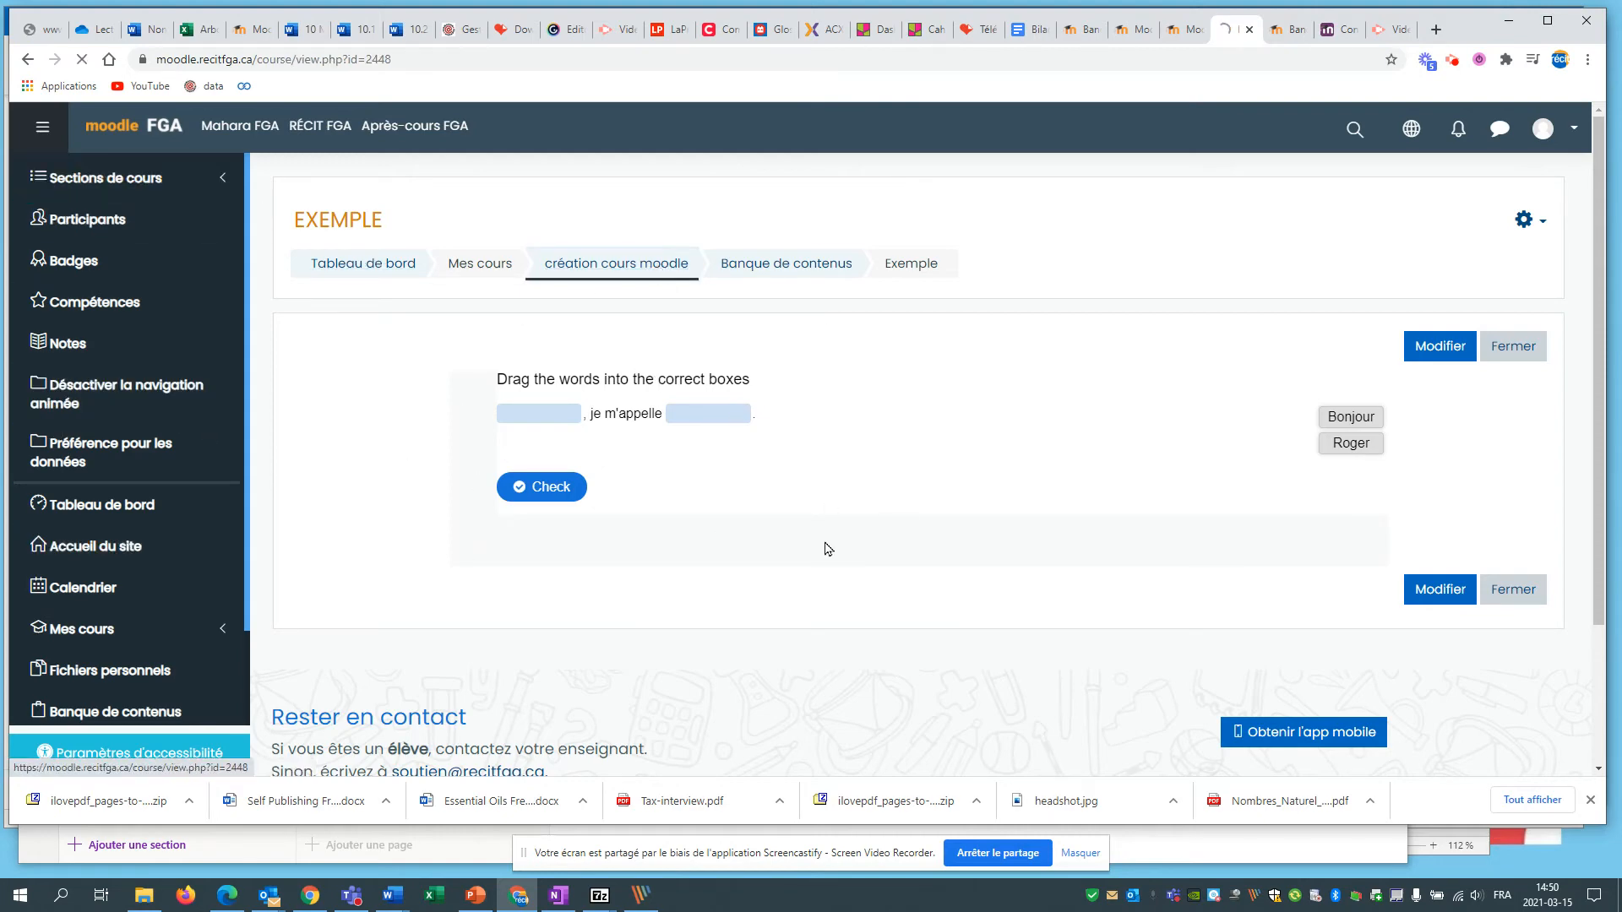
pyautogui.scroll(-5, 867, 594)
pyautogui.scroll(2, 867, 594)
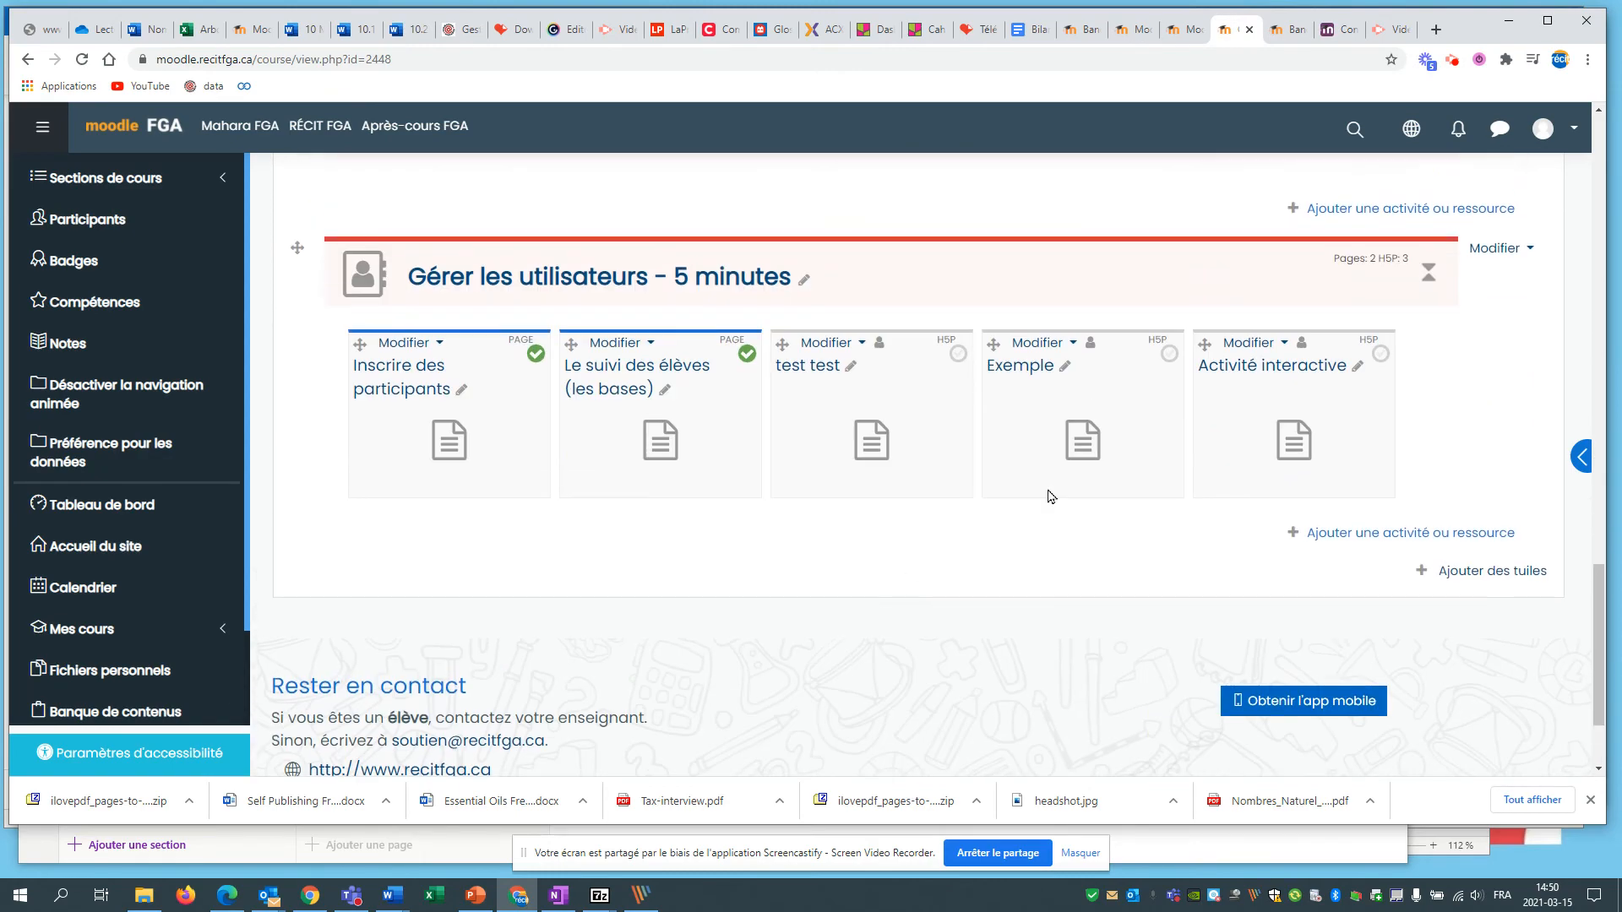
pyautogui.click(1271, 376)
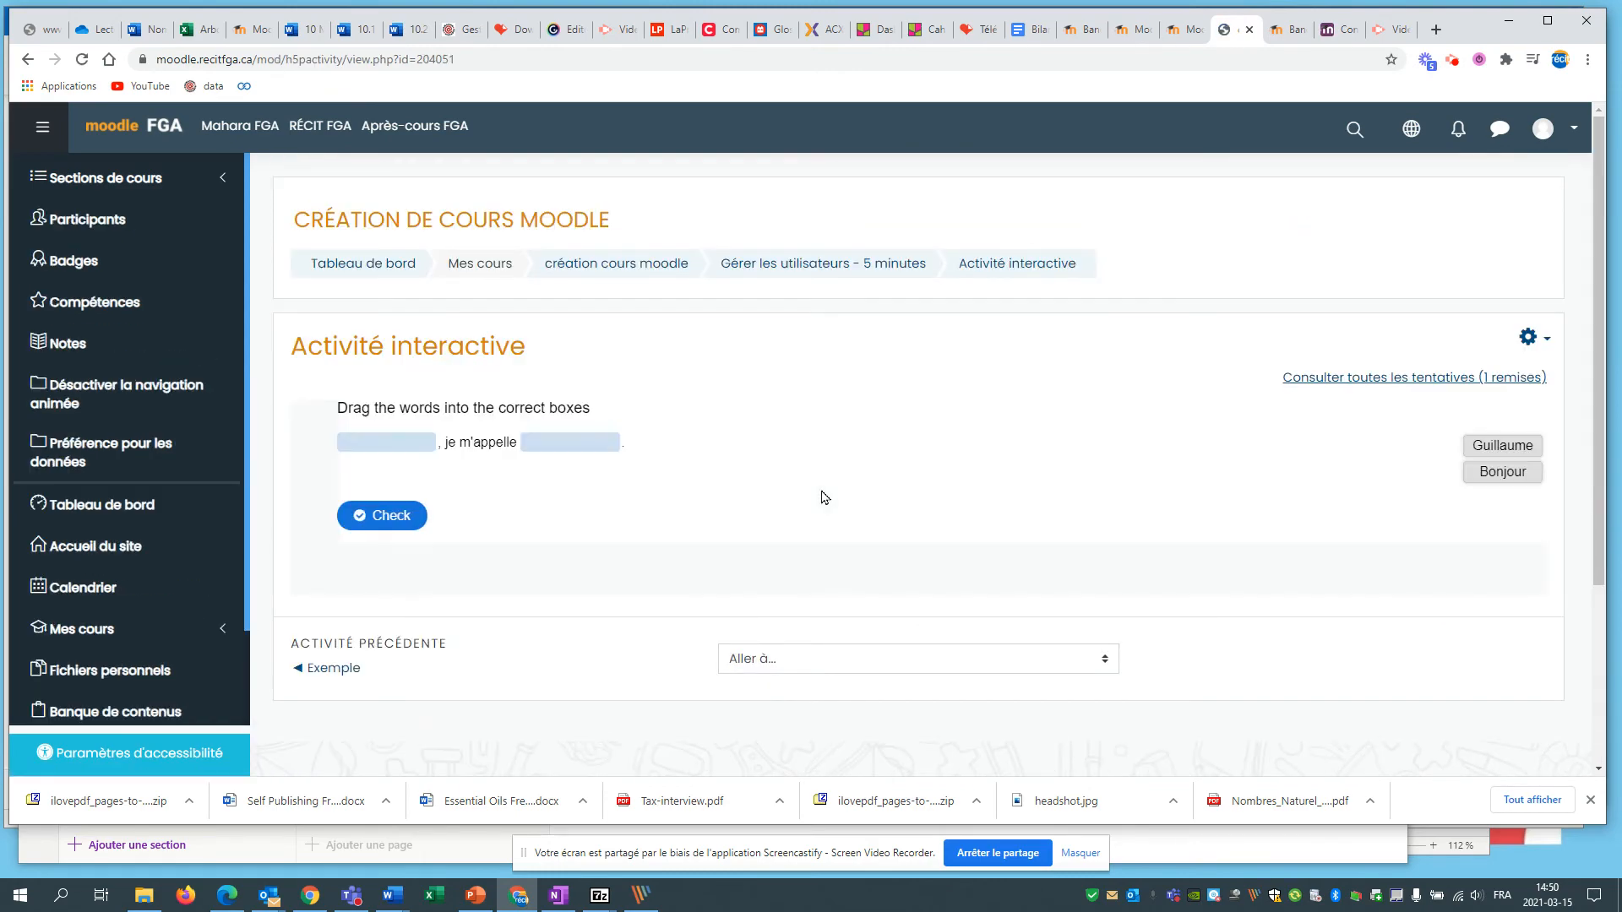
# - Open the activity's settings and delete the package file drag-text-350.h5p
pyautogui.click(1530, 341)
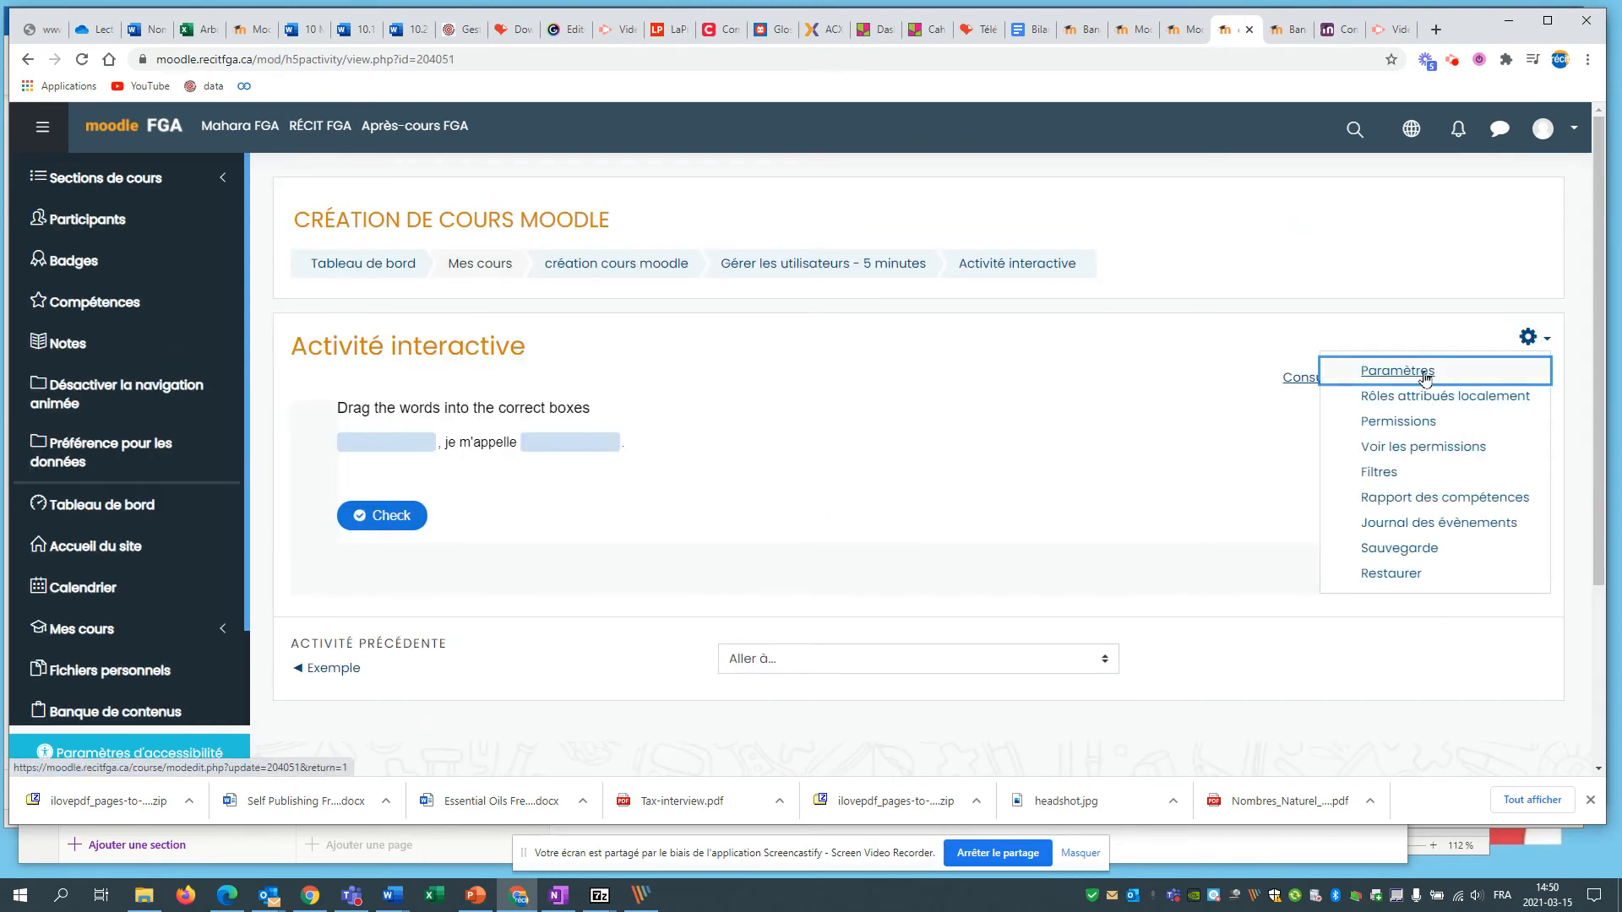
pyautogui.click(1414, 377)
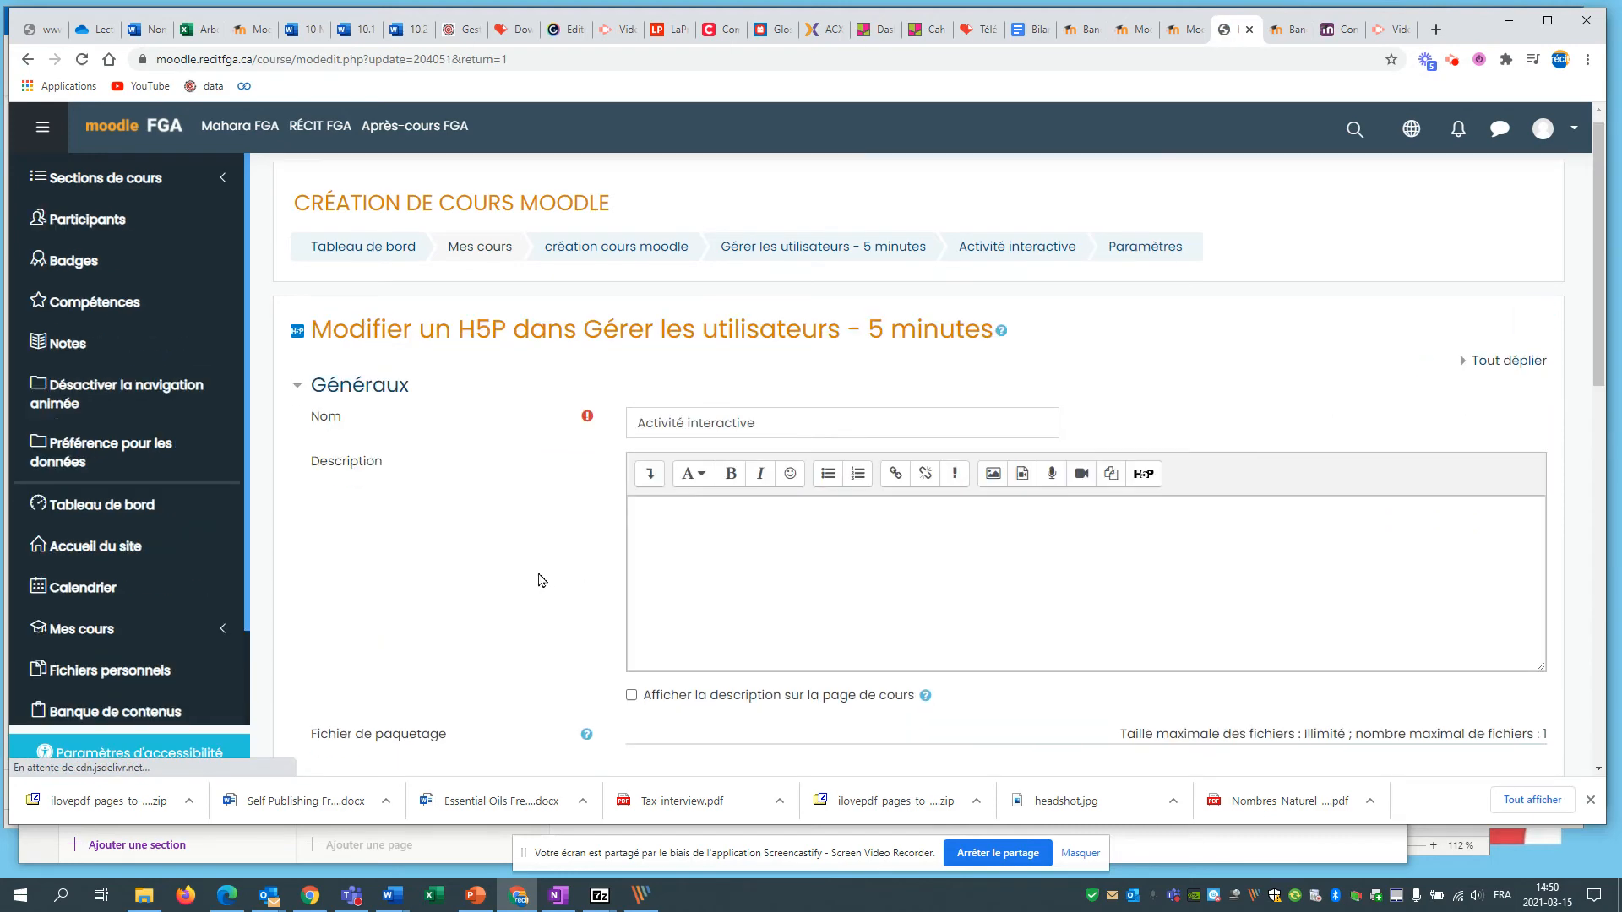
pyautogui.scroll(-5, 536, 579)
pyautogui.click(641, 437)
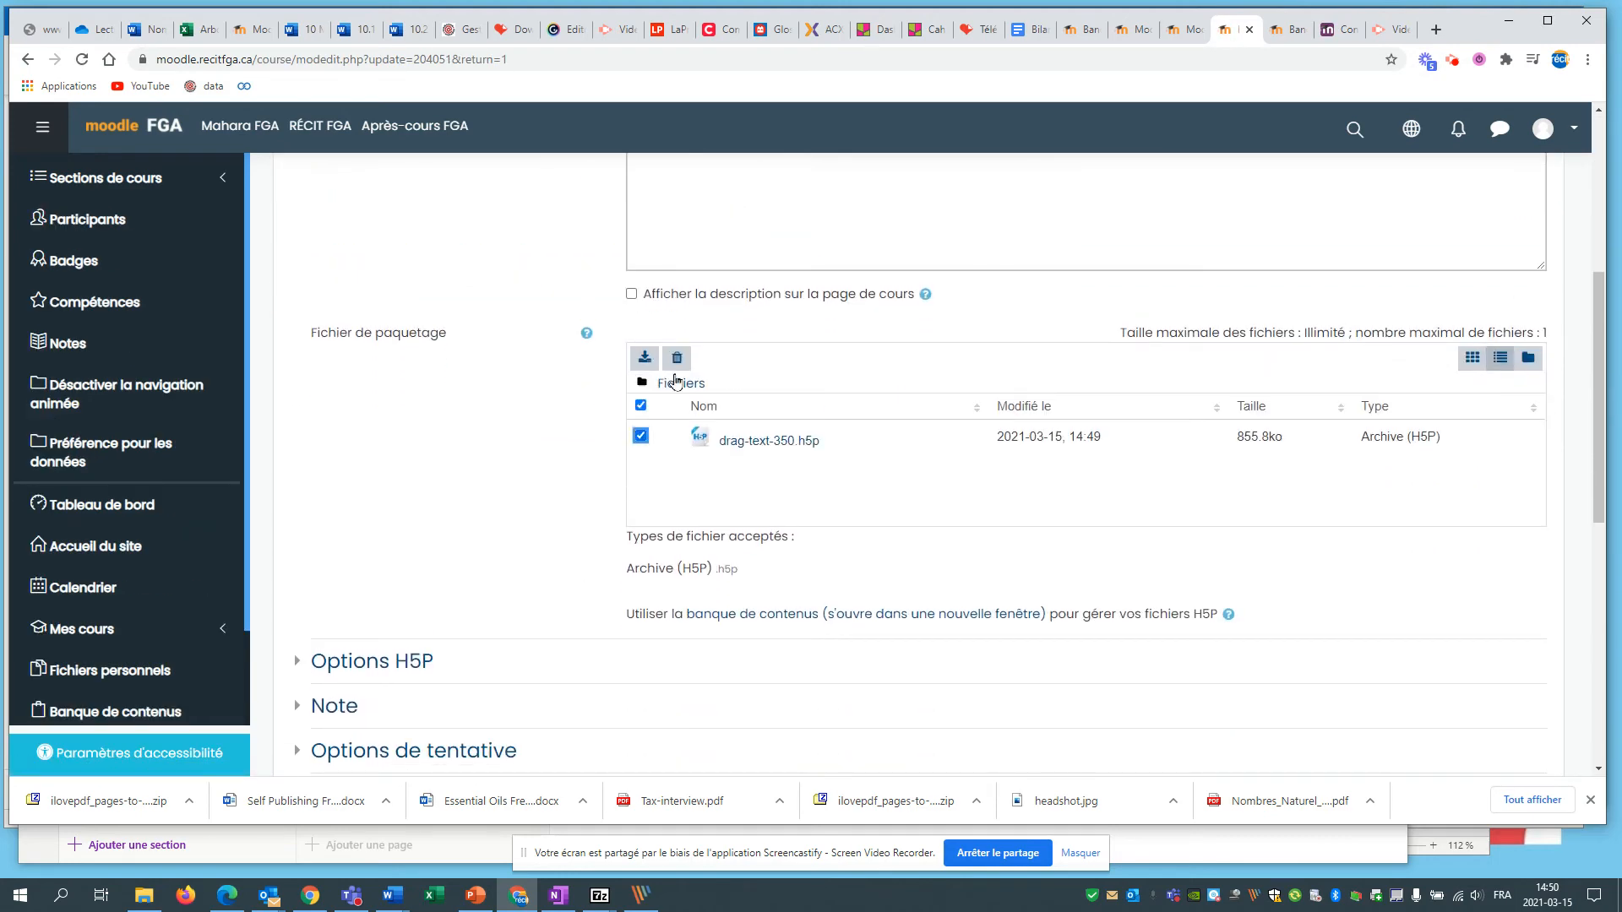
pyautogui.click(677, 358)
pyautogui.click(763, 496)
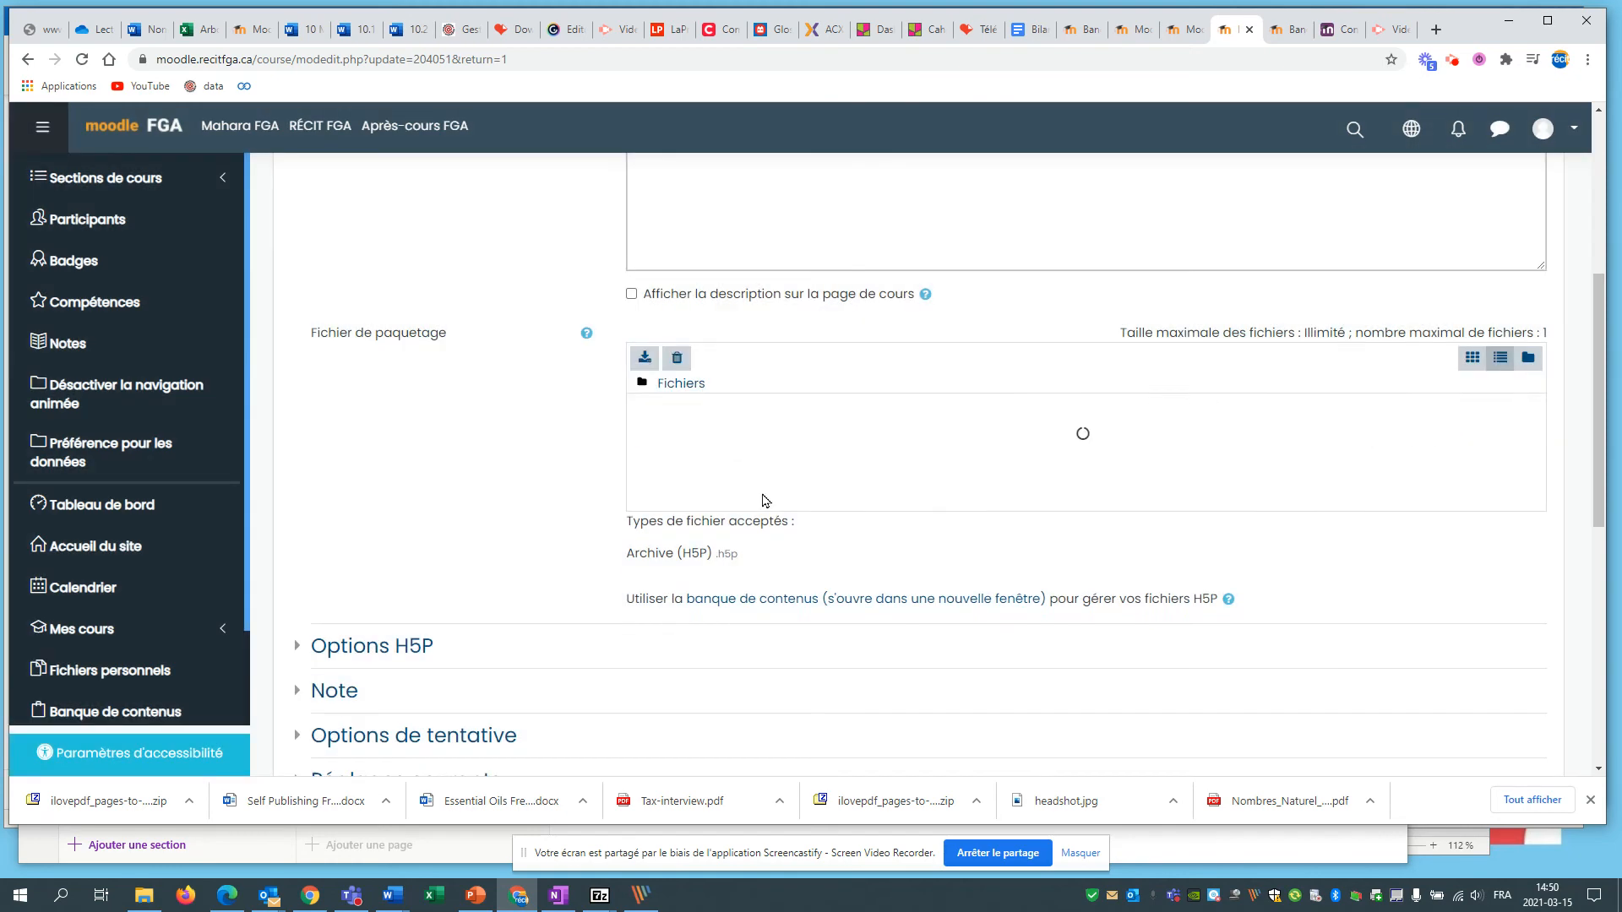
# - Add the edited "Exemple" from the content bank as the package file again, and save and display the activity
pyautogui.click(1072, 445)
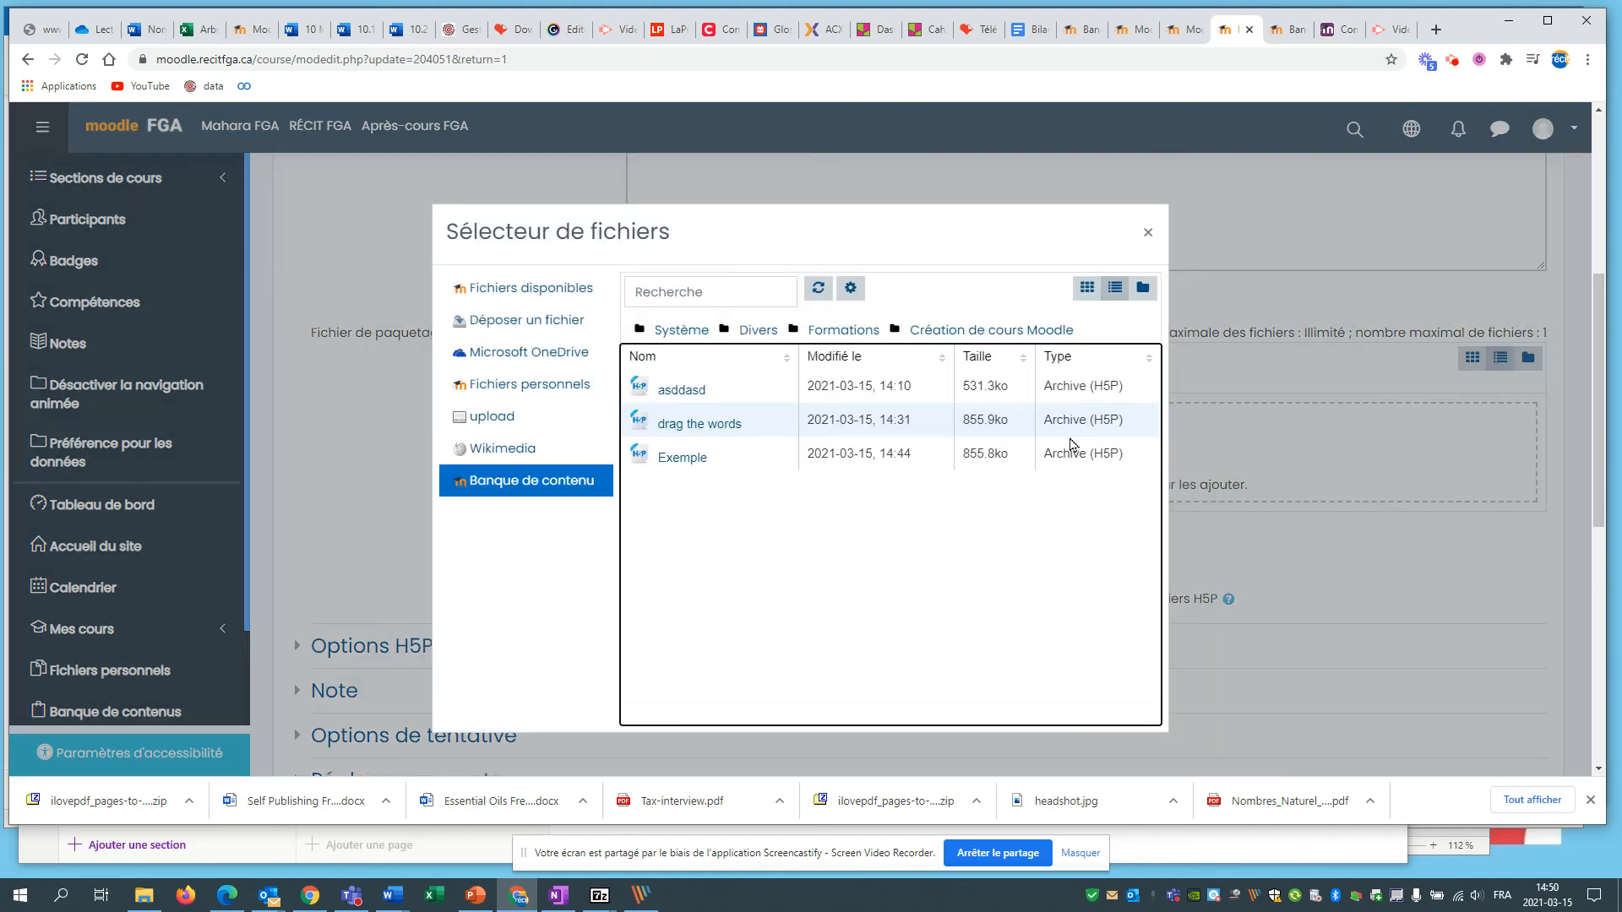
pyautogui.click(682, 457)
pyautogui.click(684, 532)
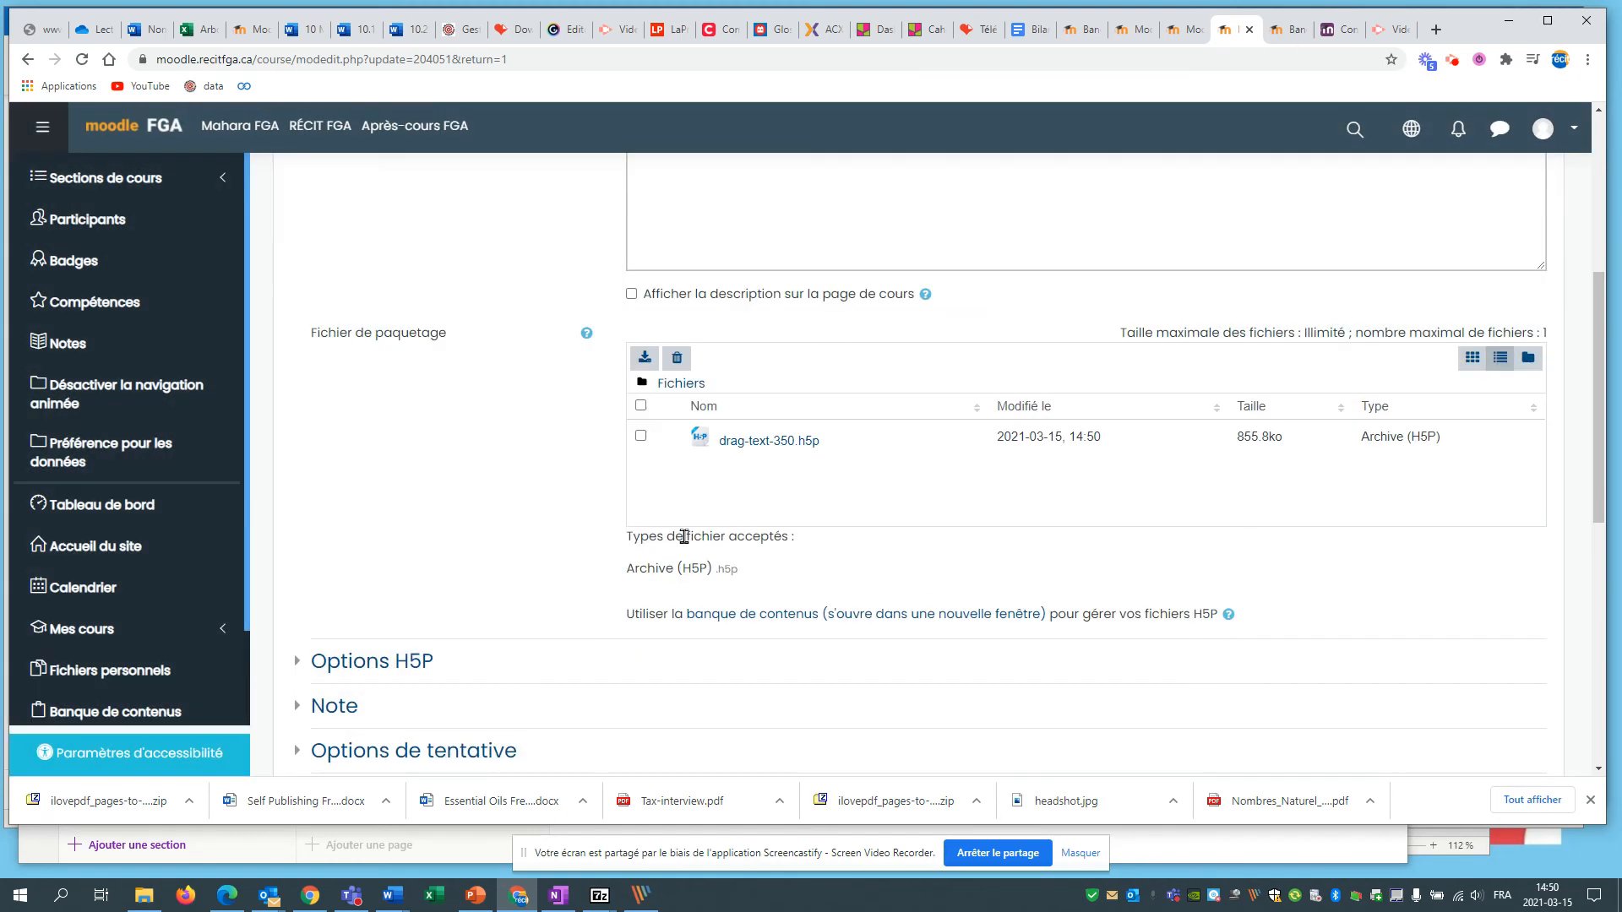
pyautogui.scroll(-1, 471, 474)
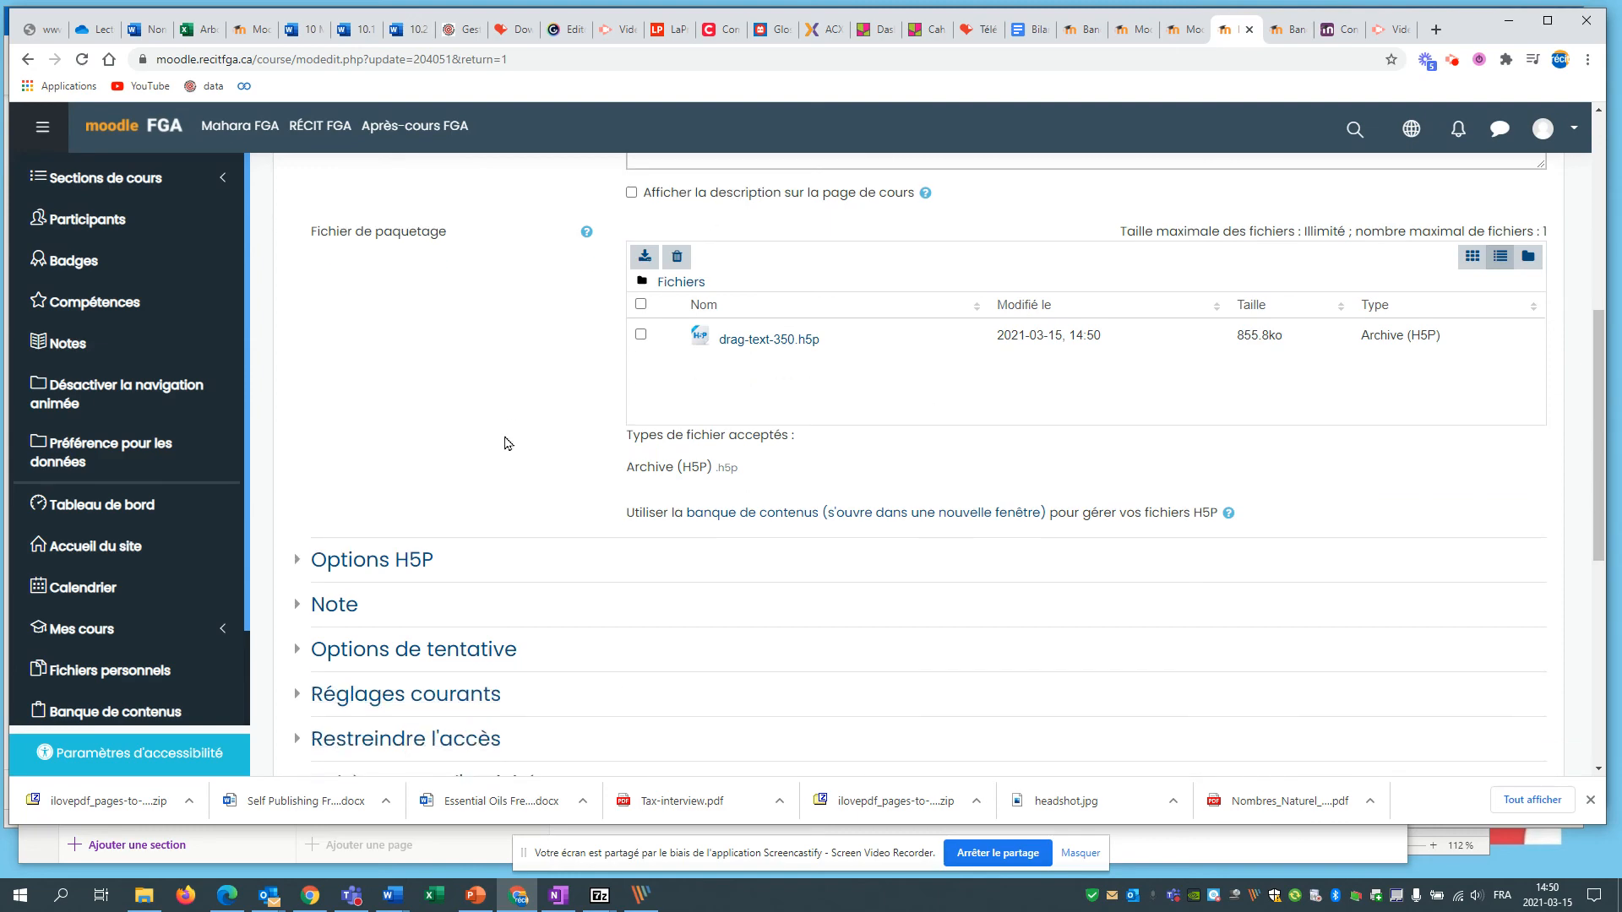
pyautogui.scroll(-2, 507, 443)
pyautogui.click(906, 716)
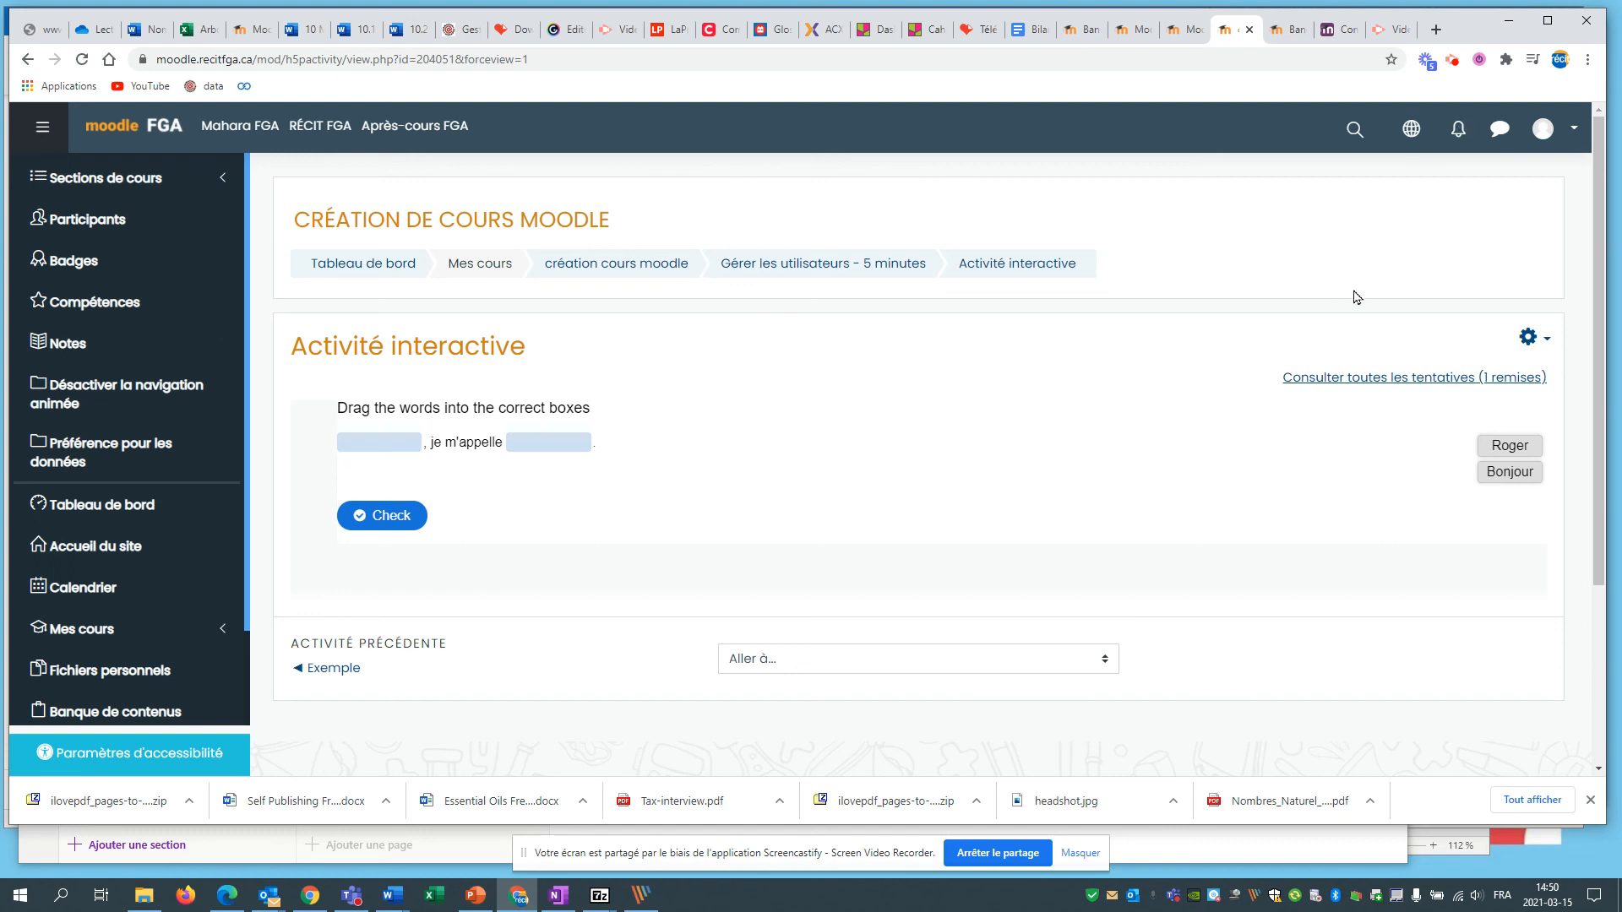
pyautogui.click(1451, 59)
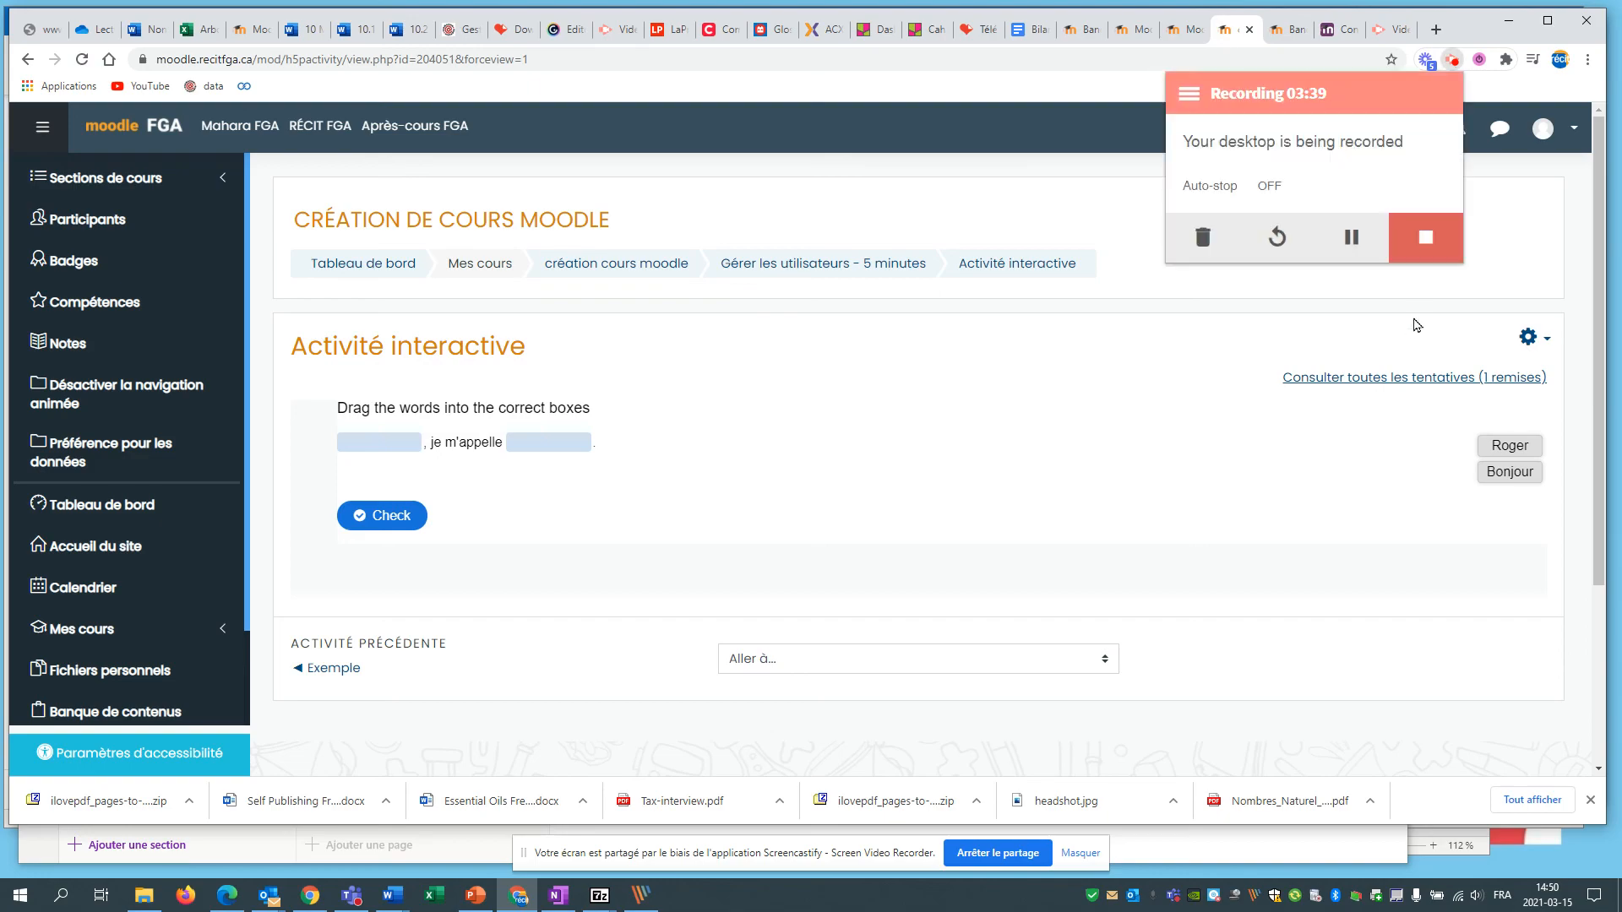